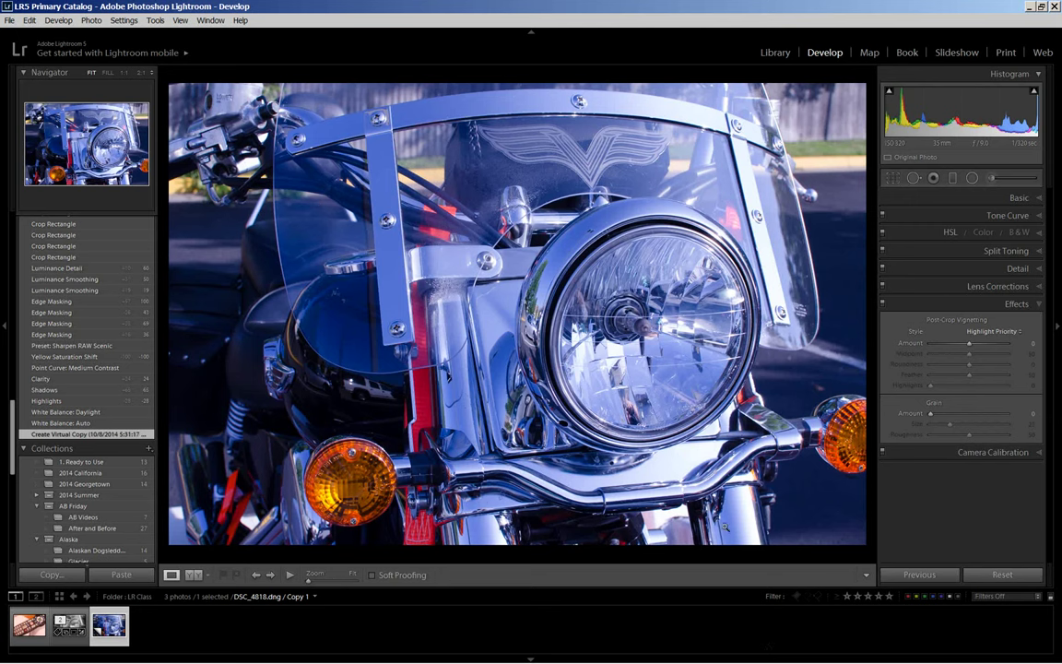
Compare the Cloudy and Shade white balance presets, then settle on Daylight (5500, +10 tint)
{"action": "left_click", "coordinate": [1040, 201]}
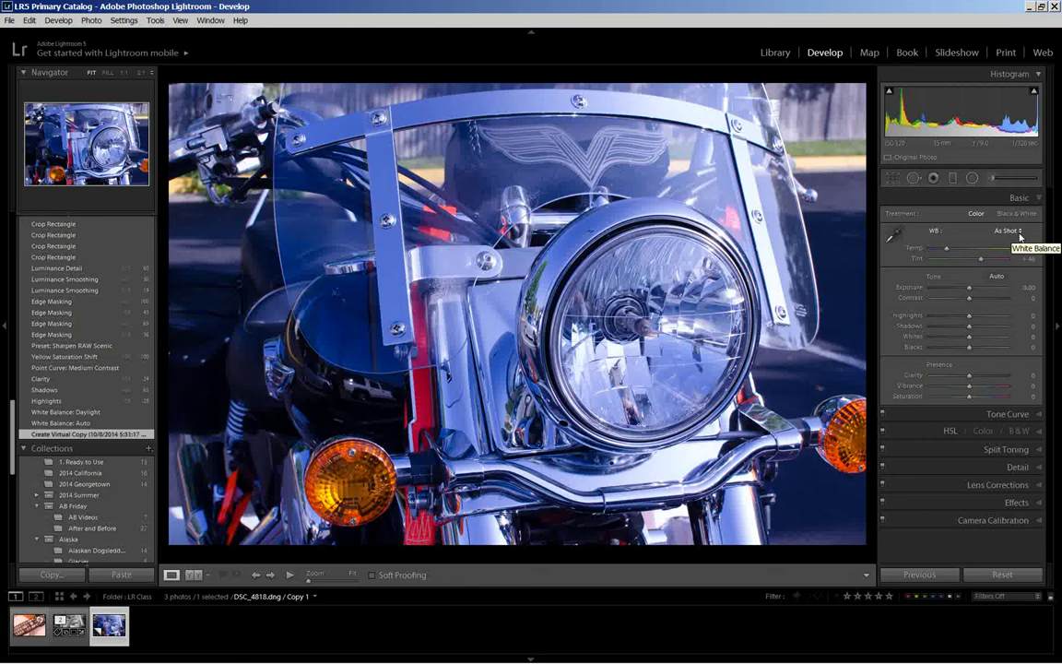
{"action": "left_click", "coordinate": [1020, 231]}
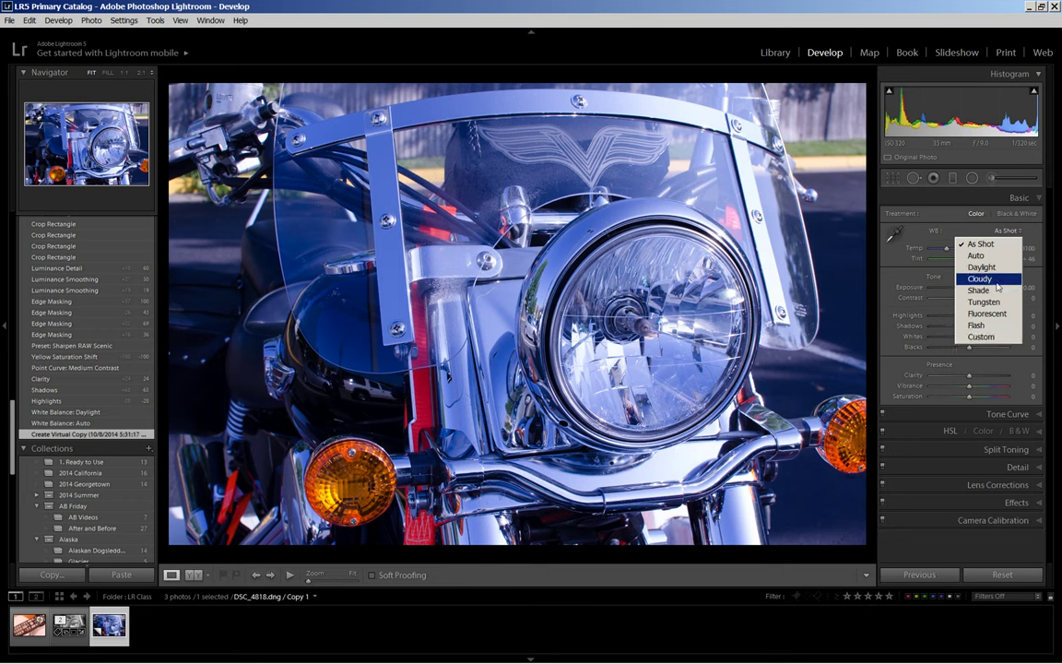
{"action": "left_click", "coordinate": [997, 282]}
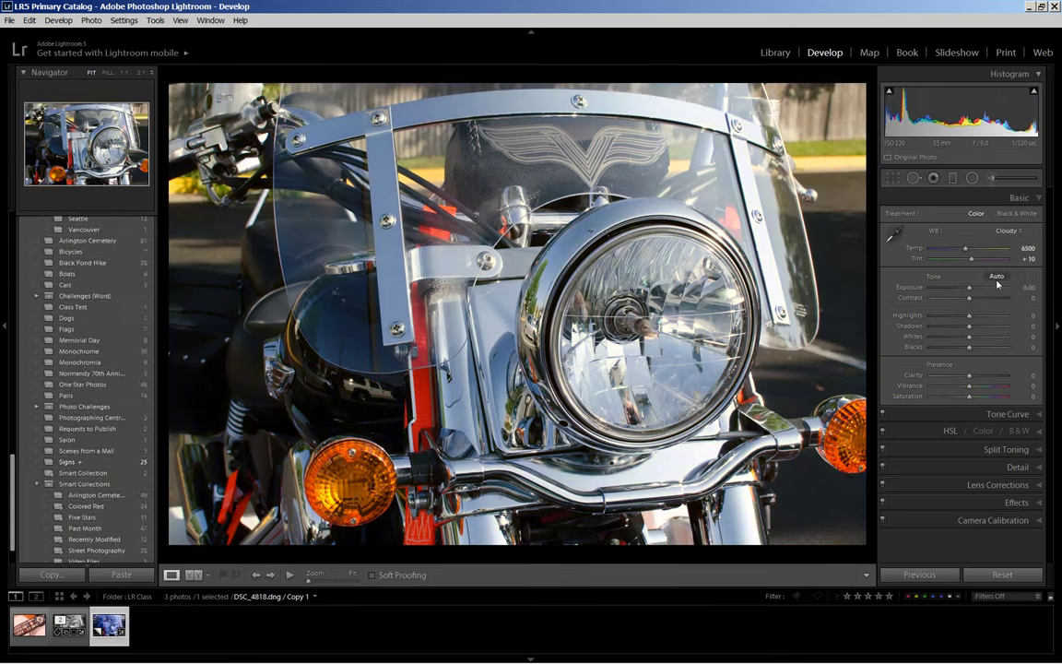
{"action": "left_click", "coordinate": [1014, 231]}
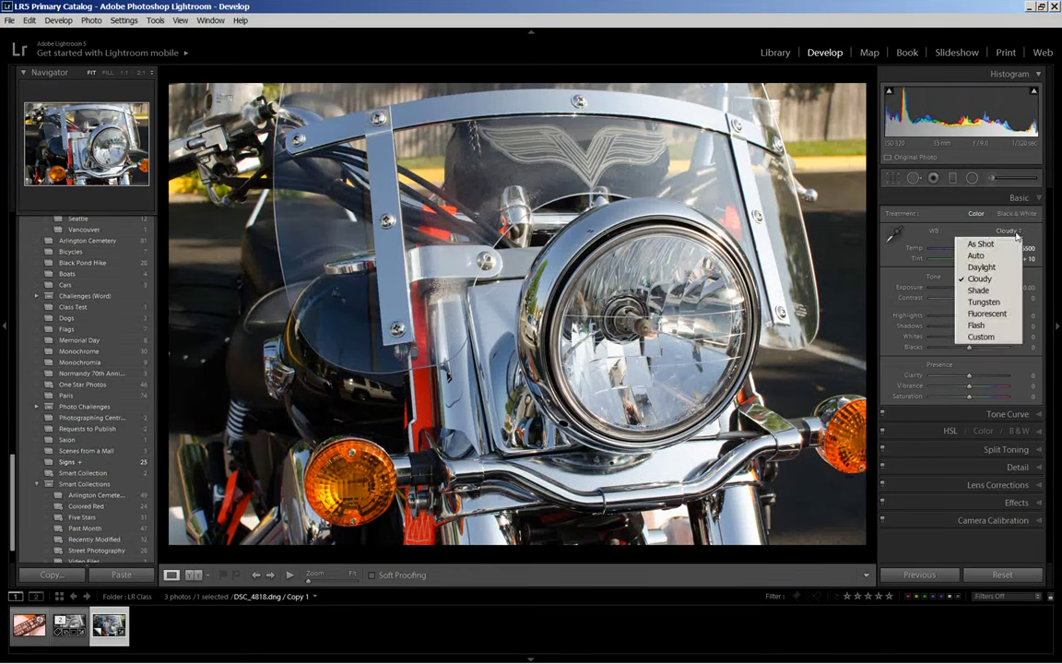
{"action": "left_click", "coordinate": [1002, 290]}
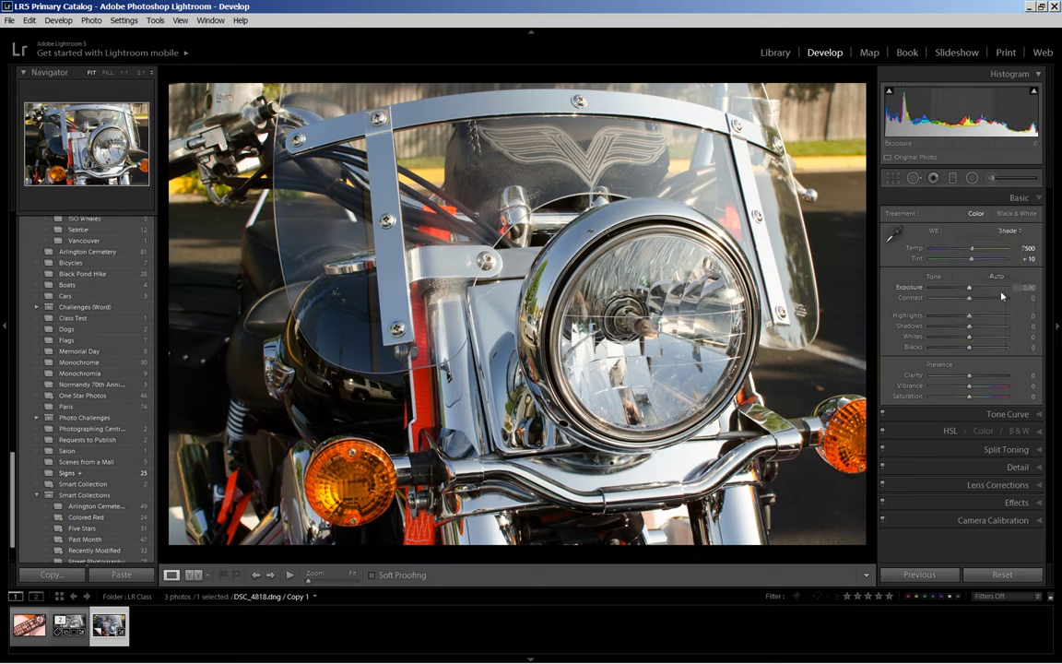
{"action": "left_click", "coordinate": [1011, 231]}
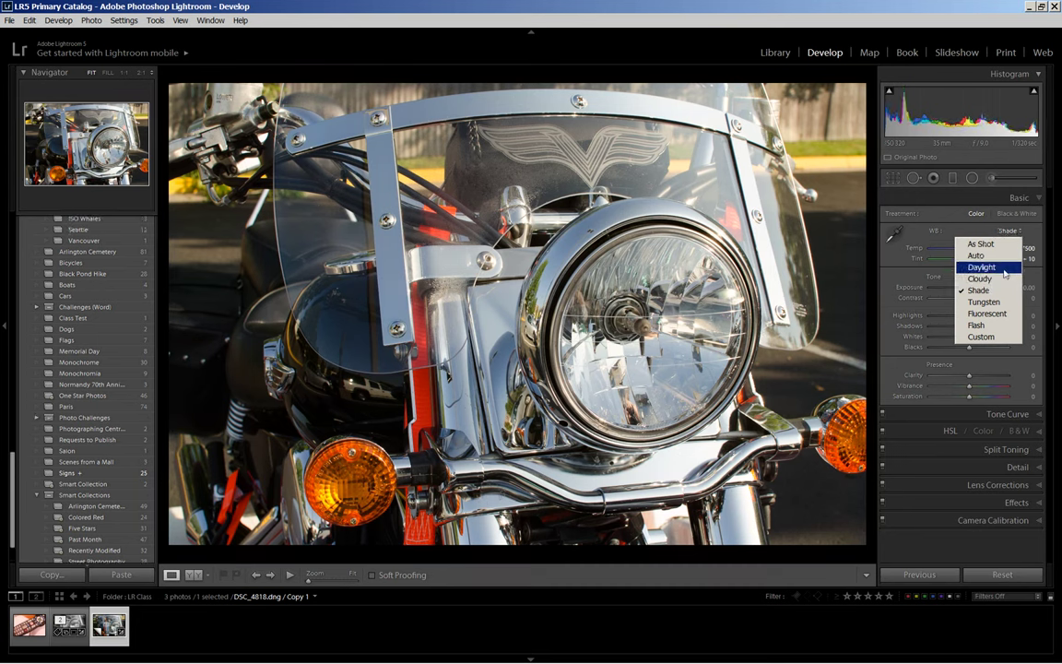
{"action": "left_click", "coordinate": [1003, 269]}
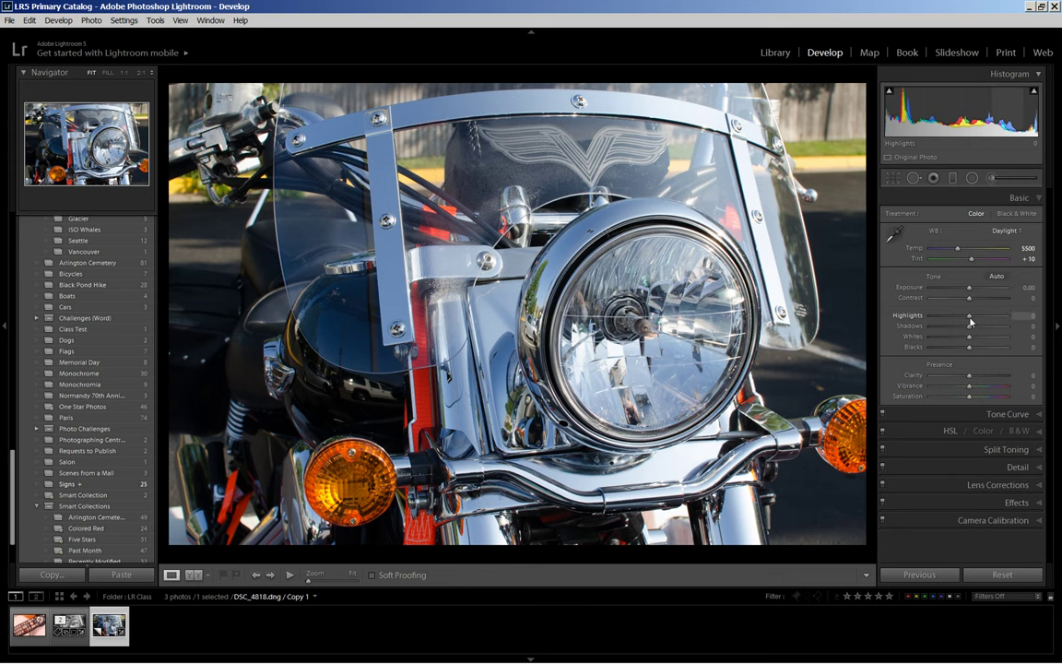
Set Highlights to -34 and Shadows to +64, and enable both highlight and shadow clipping warnings
{"action": "left_click_drag", "start_coordinate": [970, 320], "coordinate": [959, 322]}
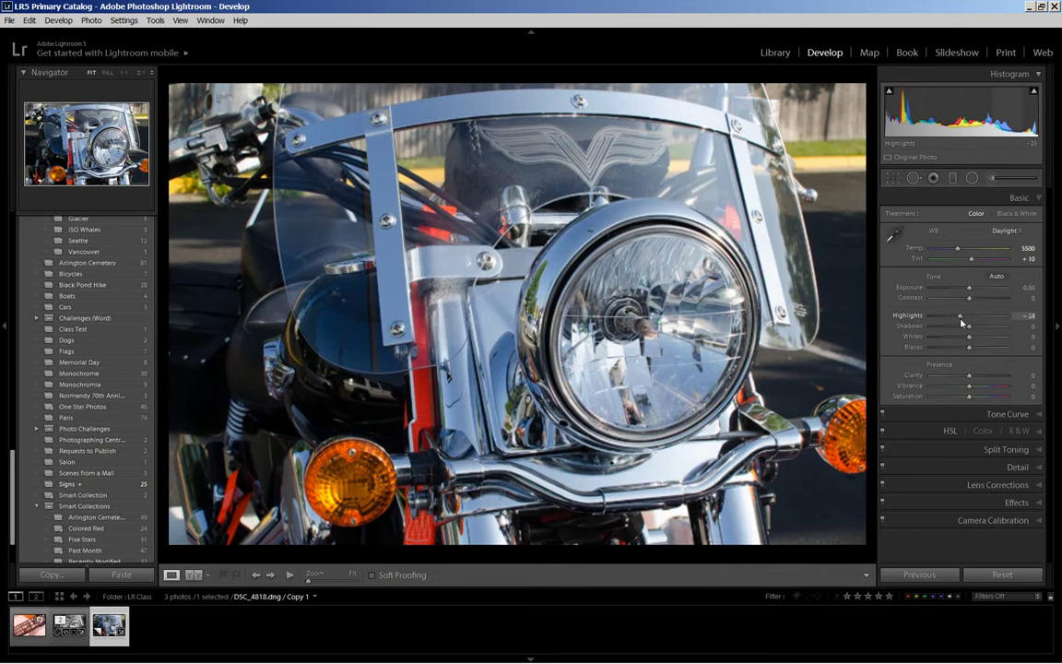
{"action": "left_click_drag", "start_coordinate": [959, 321], "coordinate": [957, 323]}
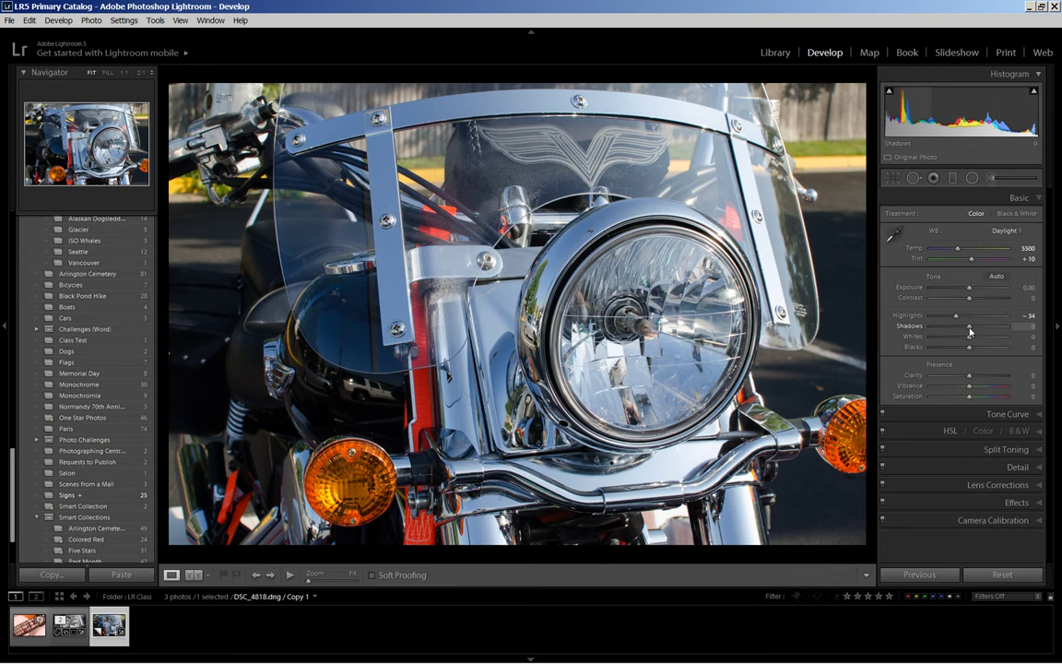
{"action": "left_click_drag", "start_coordinate": [969, 330], "coordinate": [994, 327]}
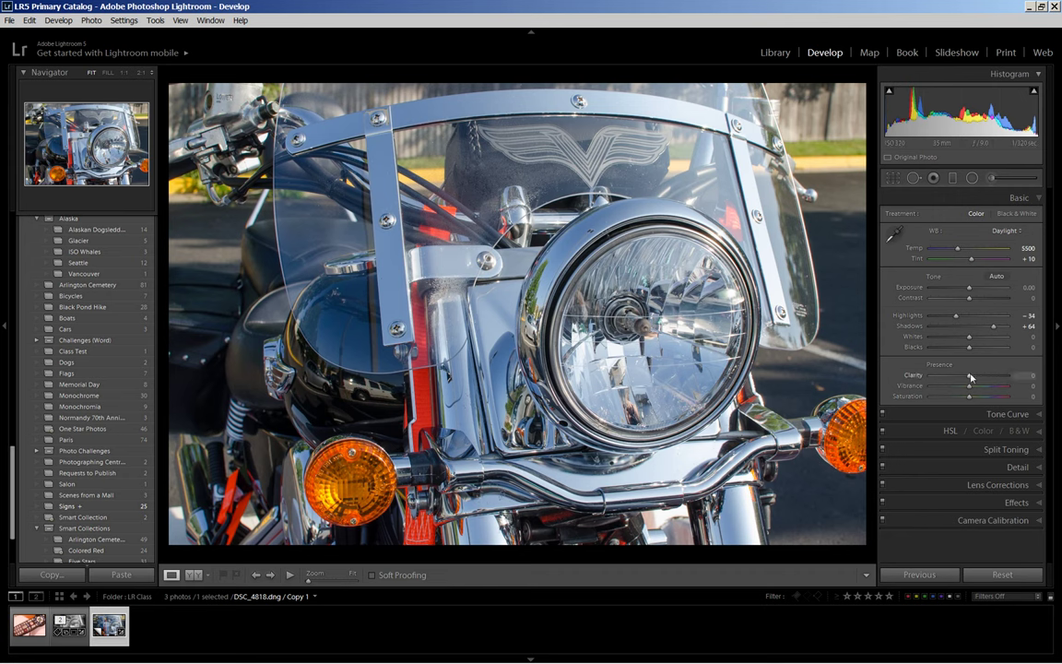
{"action": "mouse_move", "coordinate": [1034, 90]}
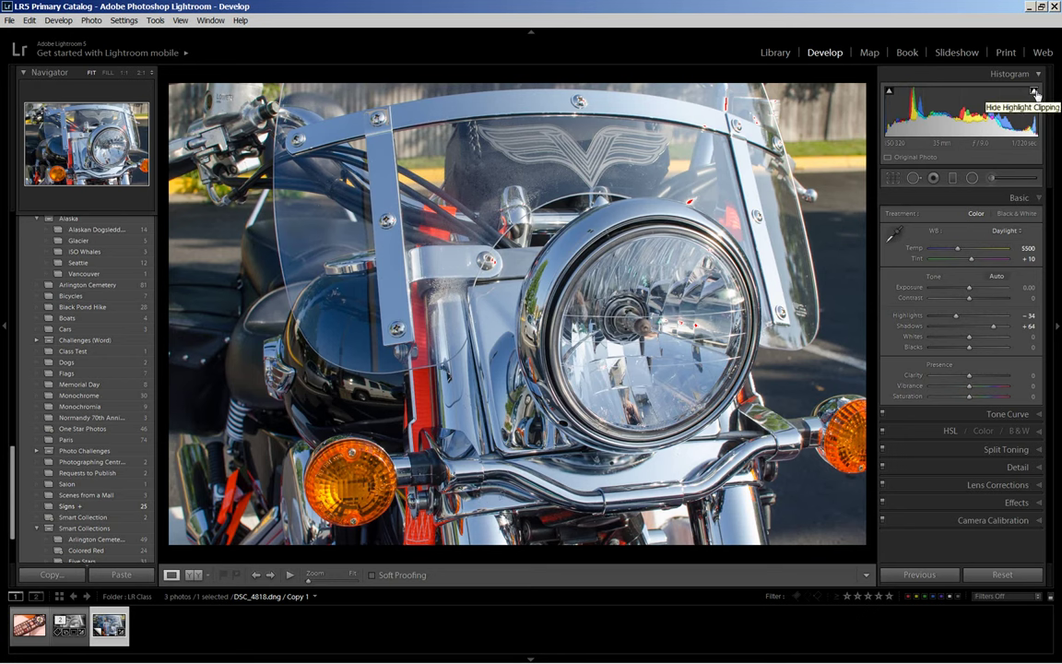
{"action": "left_click", "coordinate": [1035, 91]}
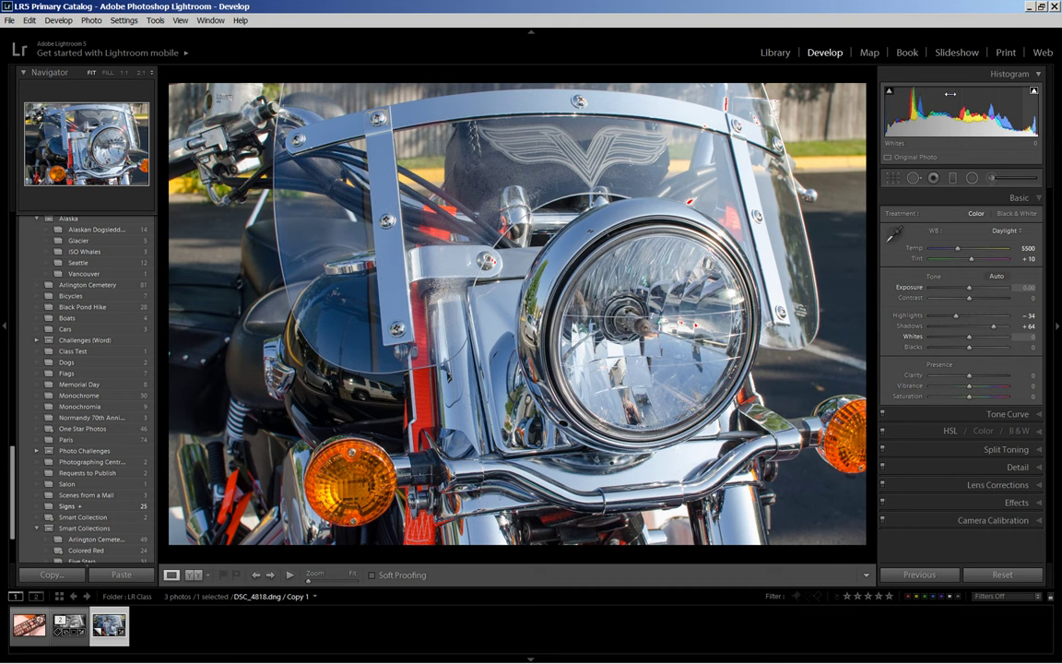
{"action": "left_click", "coordinate": [890, 92]}
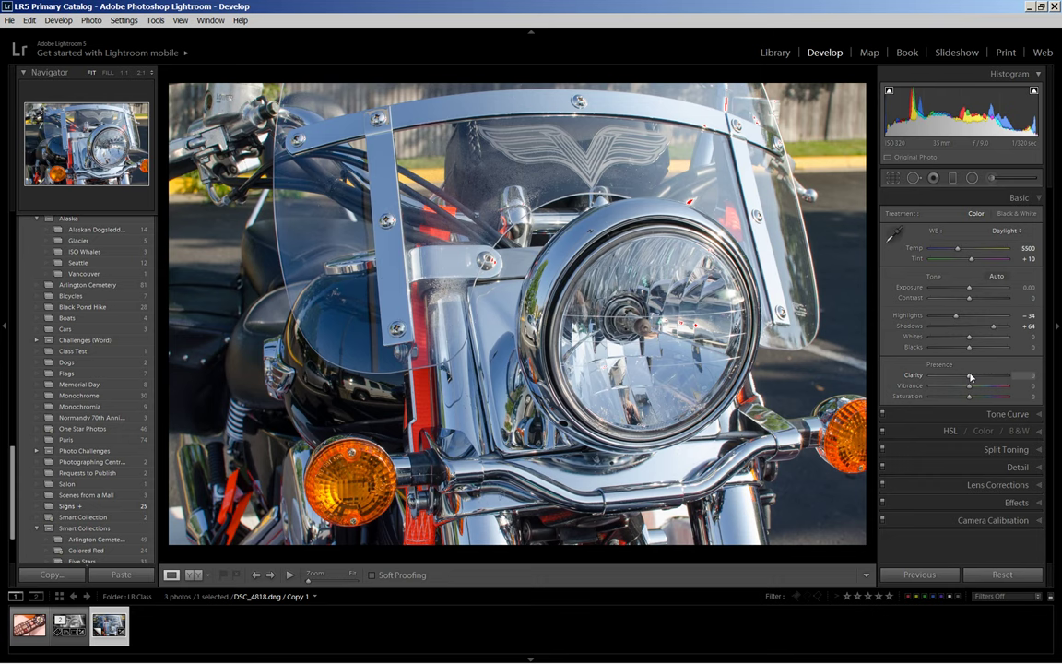
Drag Clarity up to +25 and ease the Highlights slider further to -40
{"action": "left_click_drag", "start_coordinate": [970, 380], "coordinate": [981, 379]}
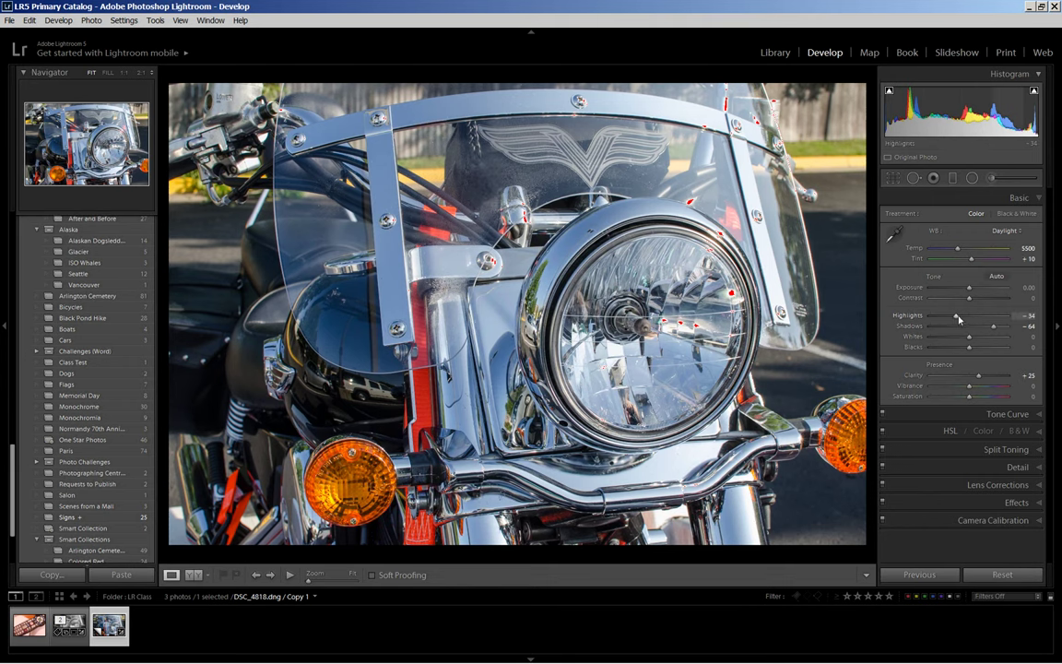
{"action": "left_click_drag", "start_coordinate": [959, 316], "coordinate": [956, 316]}
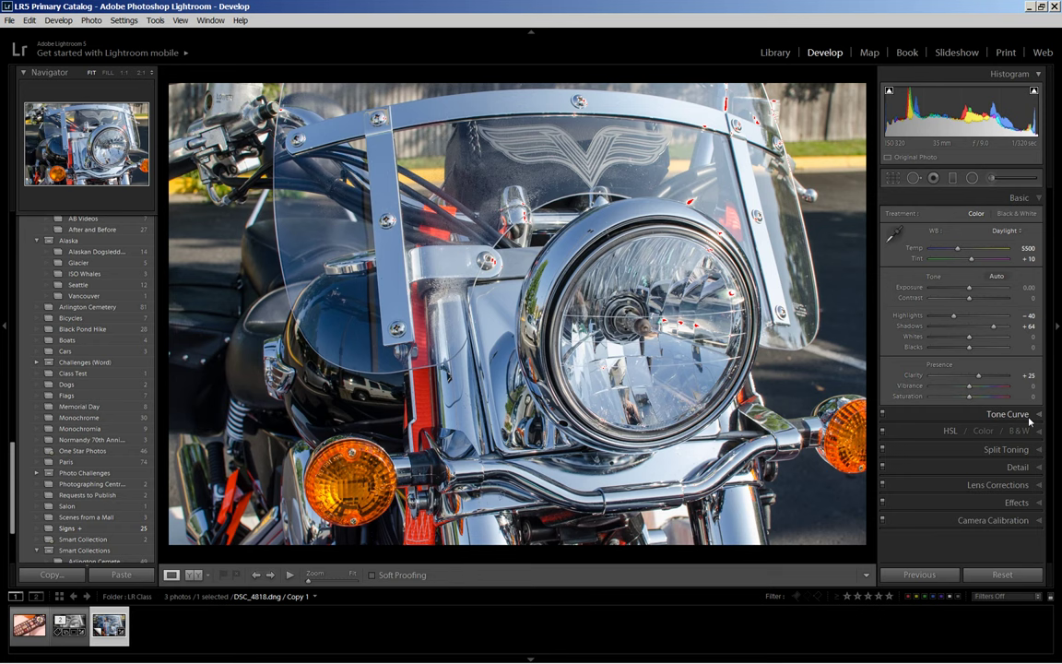
Apply the Medium Contrast preset from the Tone Curve's Point Curve list
{"action": "left_click", "coordinate": [1014, 414]}
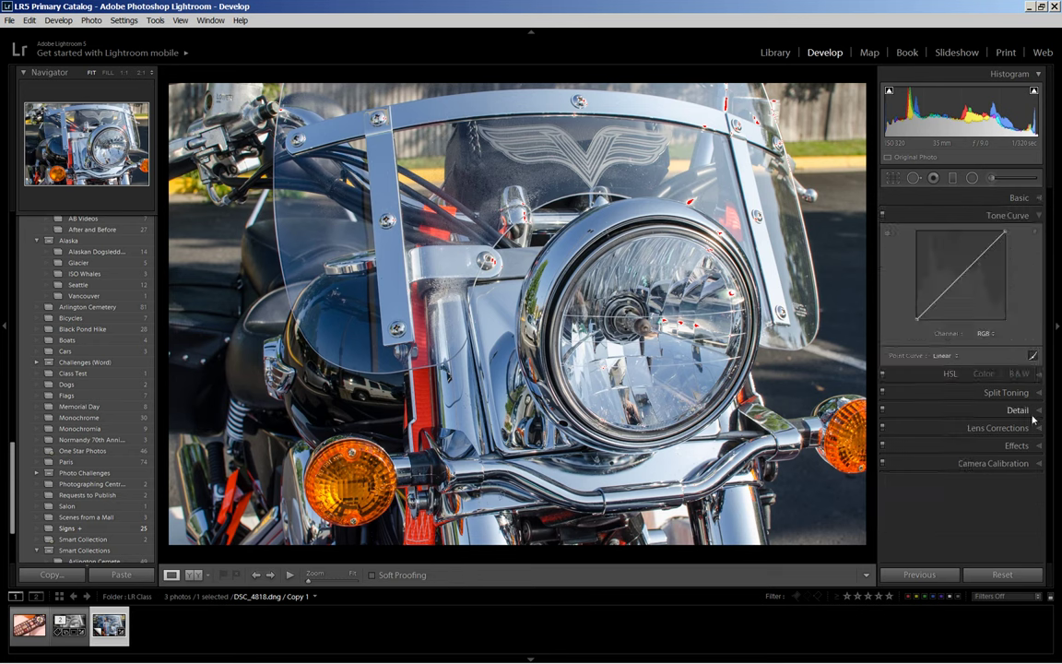
{"action": "left_click", "coordinate": [958, 358]}
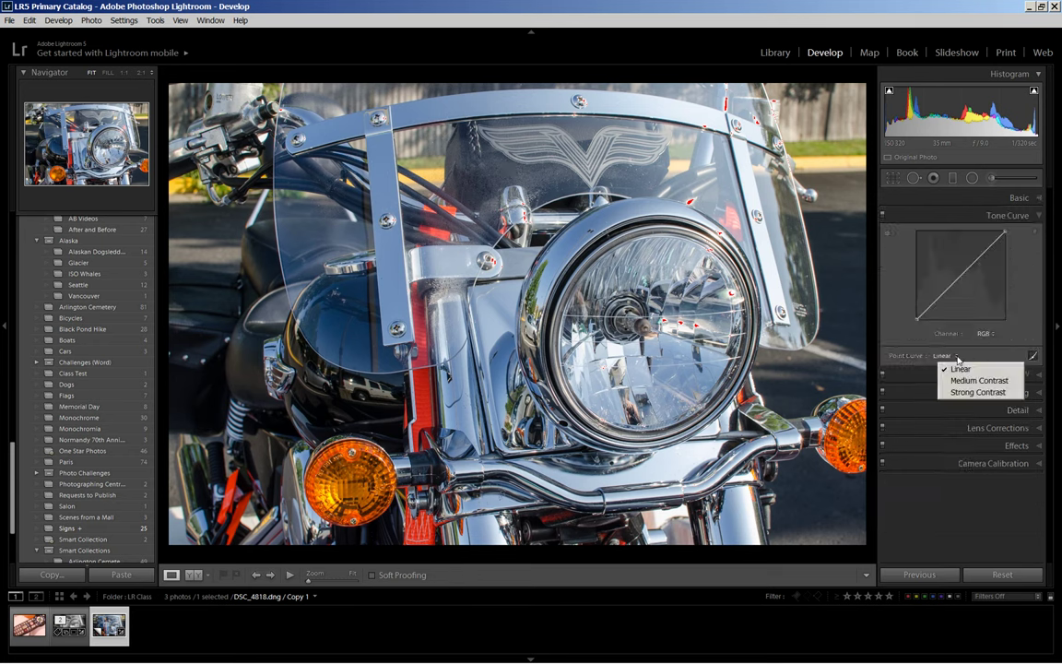
{"action": "left_click", "coordinate": [966, 381]}
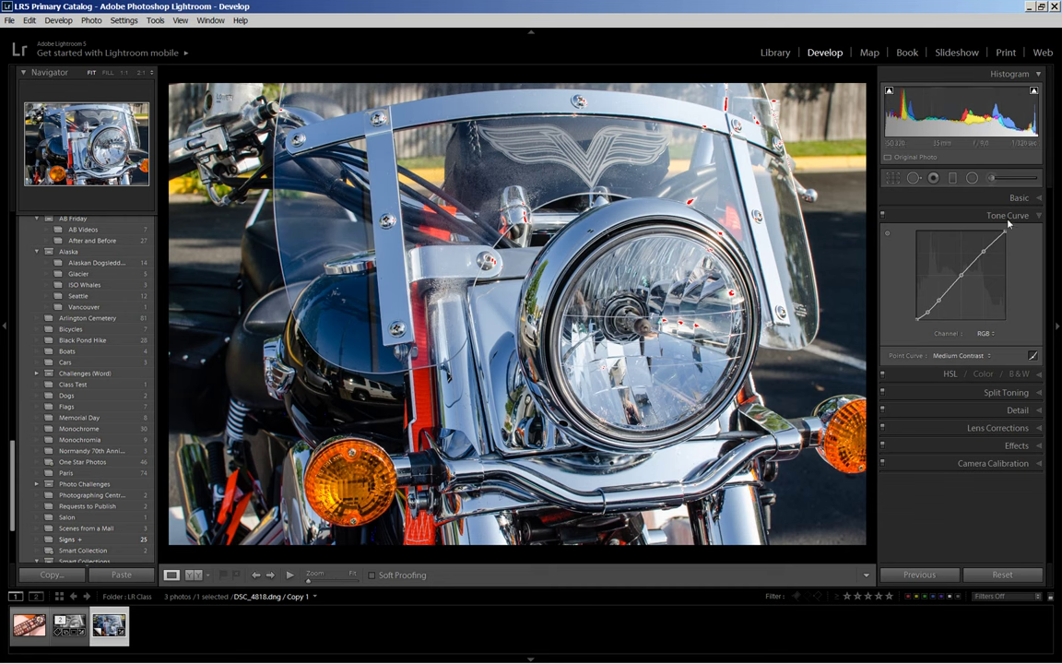
Use the HSL Saturation targeted tool on the background to drop Yellow and Green to -100
{"action": "left_click", "coordinate": [950, 373]}
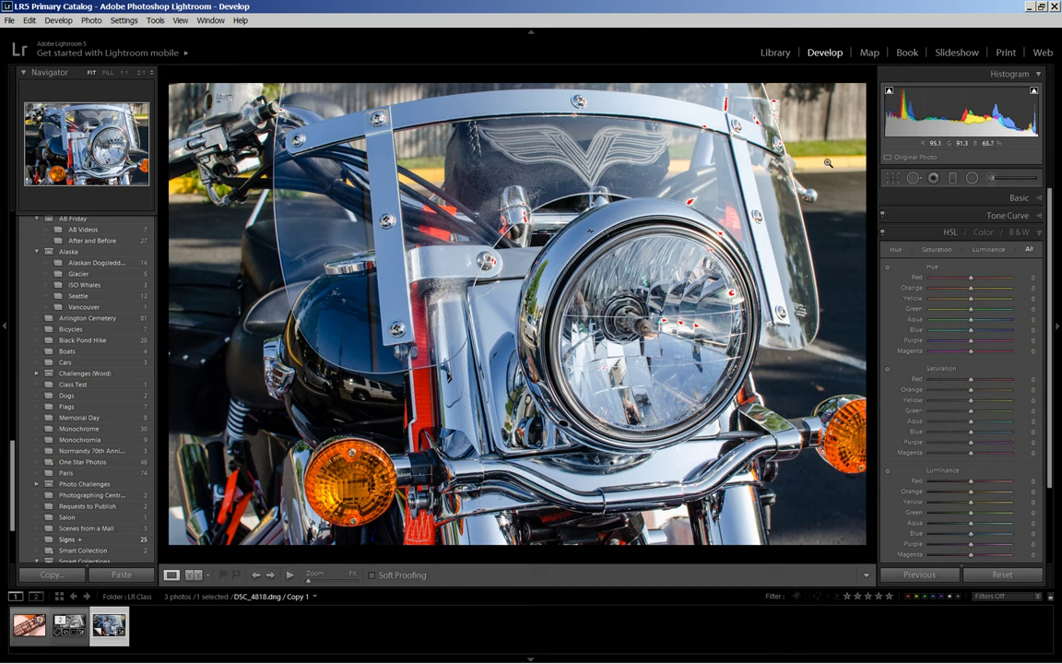
{"action": "left_click", "coordinate": [887, 369]}
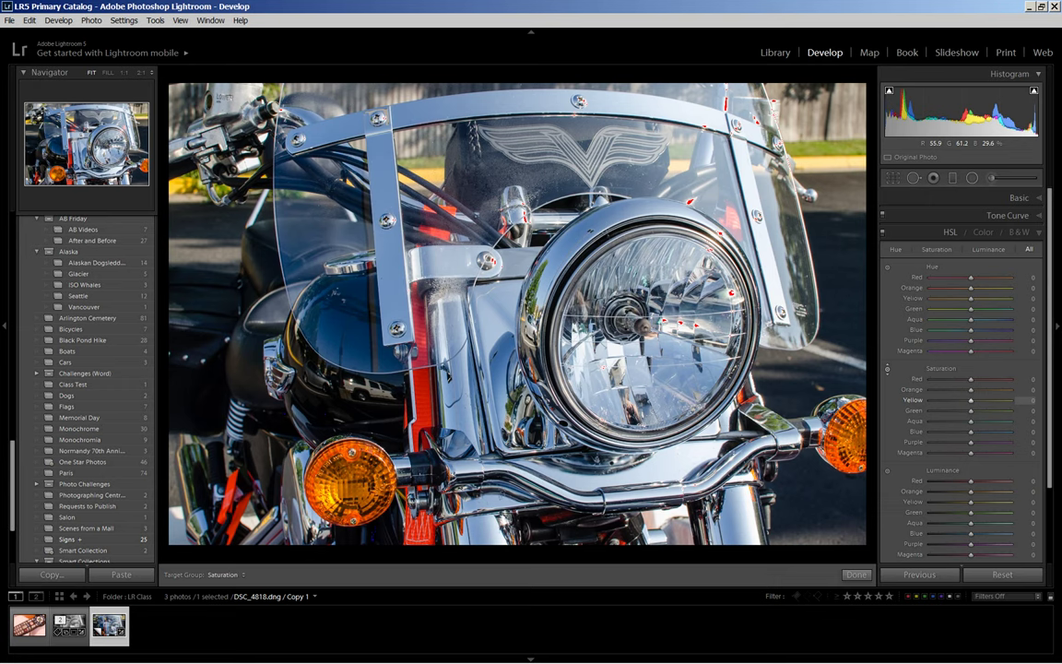
{"action": "mouse_move", "coordinate": [825, 146]}
{"action": "left_mouse_down"}
{"action": "mouse_move", "coordinate": [825, 164]}
{"action": "mouse_move", "coordinate": [843, 152]}
{"action": "left_mouse_up"}
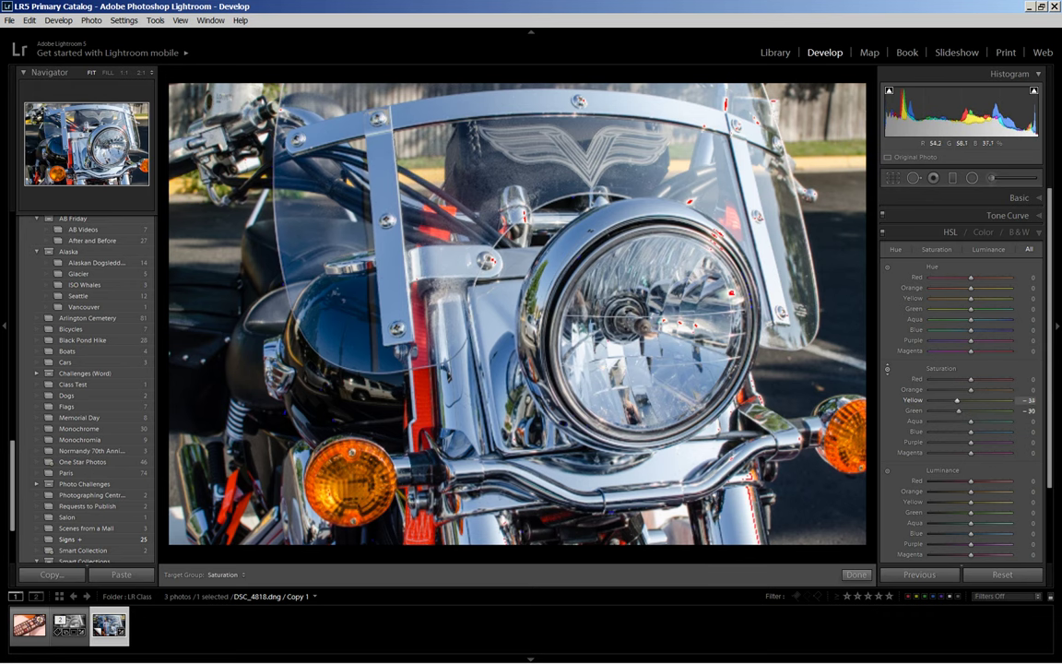
{"action": "left_click_drag", "start_coordinate": [861, 360], "coordinate": [840, 367]}
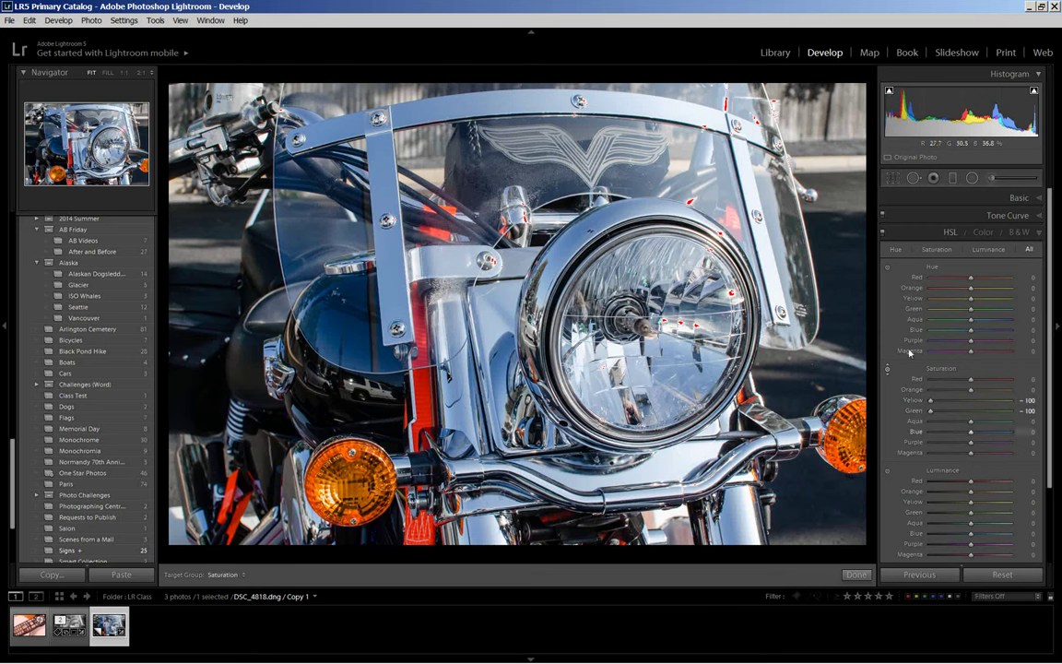
{"action": "left_click", "coordinate": [951, 232]}
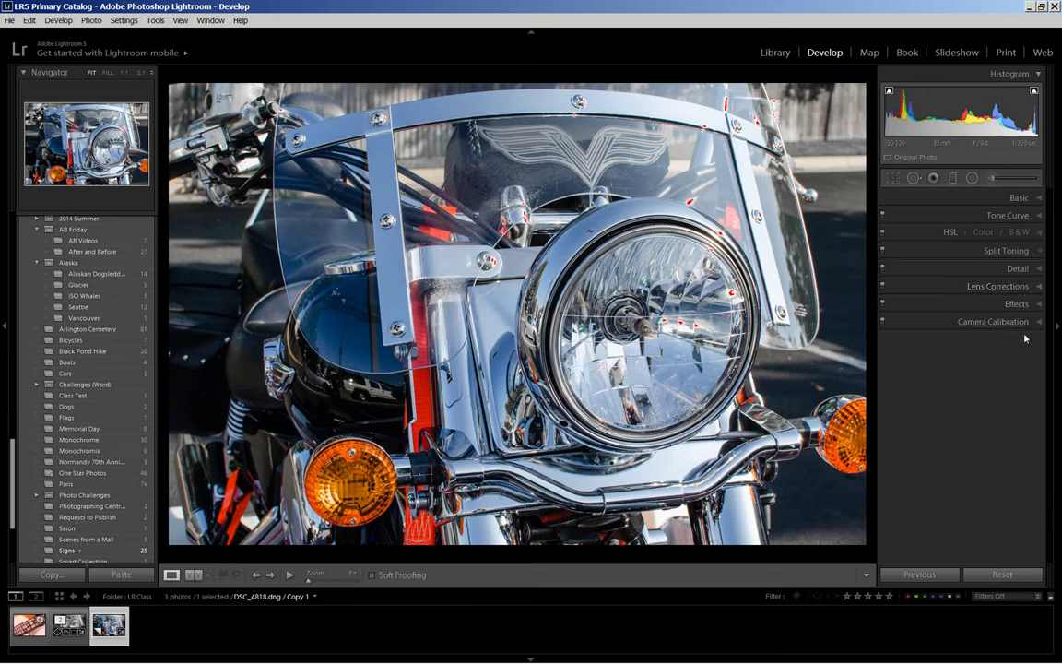
Expand the Detail panel and inspect the headlight's edges at 1:1 zoom
{"action": "left_click", "coordinate": [1037, 269]}
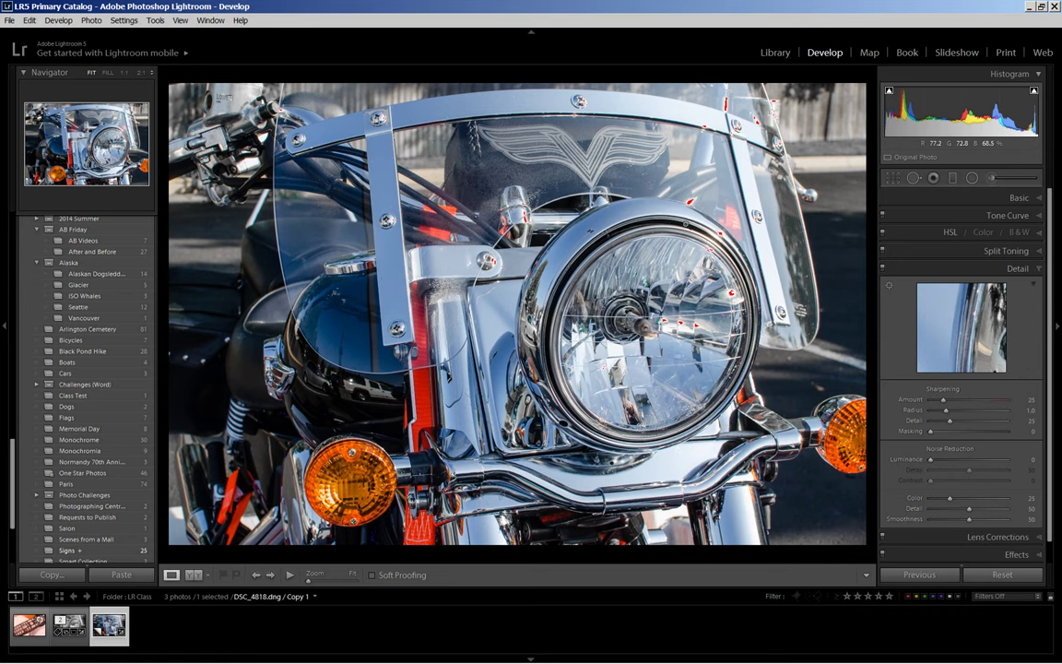
{"action": "left_click", "coordinate": [795, 324]}
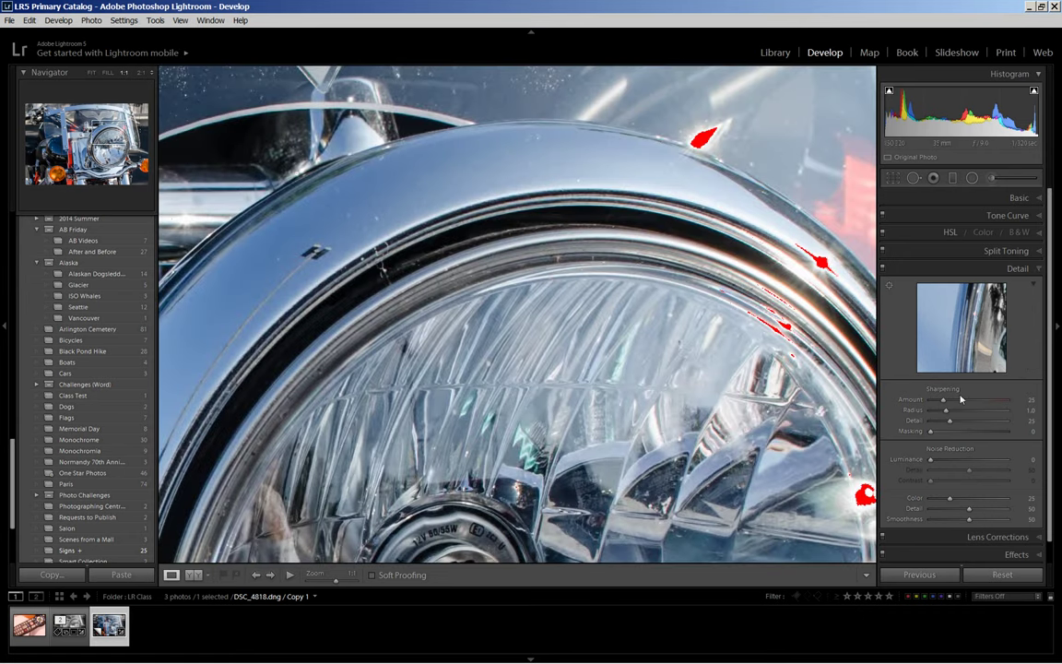
{"action": "left_click_drag", "start_coordinate": [520, 171], "coordinate": [507, 134]}
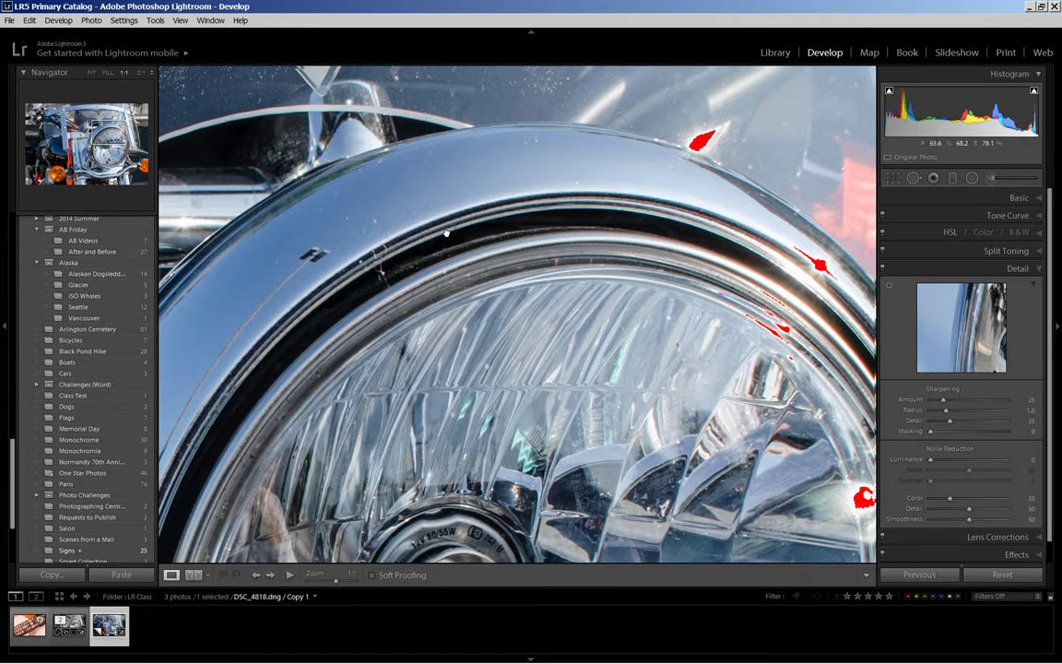
{"action": "left_click_drag", "start_coordinate": [562, 235], "coordinate": [550, 176]}
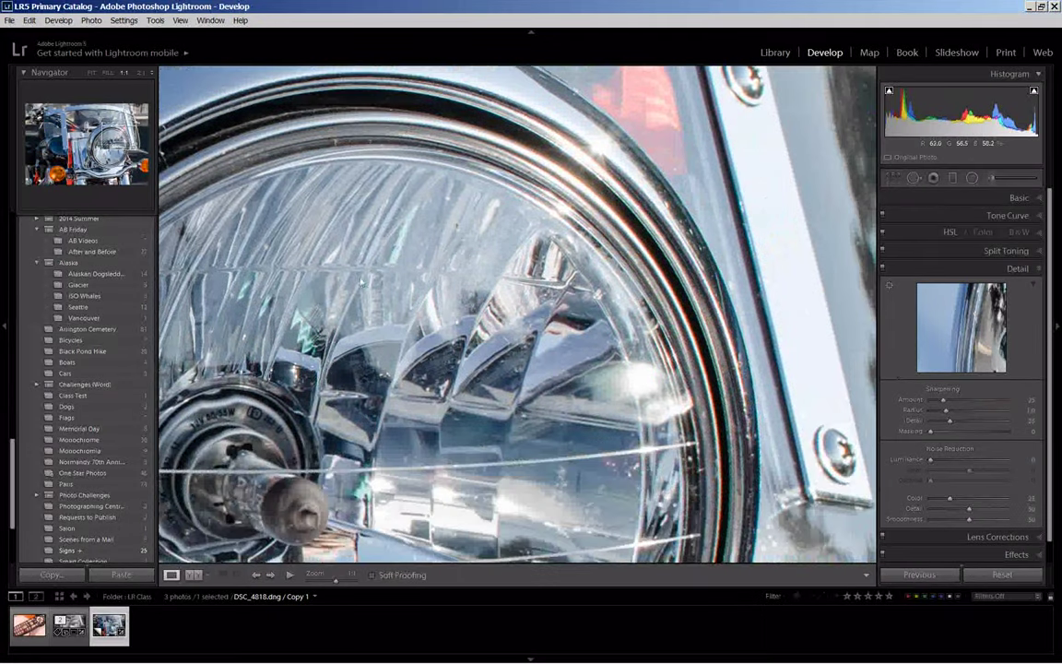
{"action": "scroll", "coordinate": [109, 249], "scroll_direction": "up", "scroll_amount": 5}
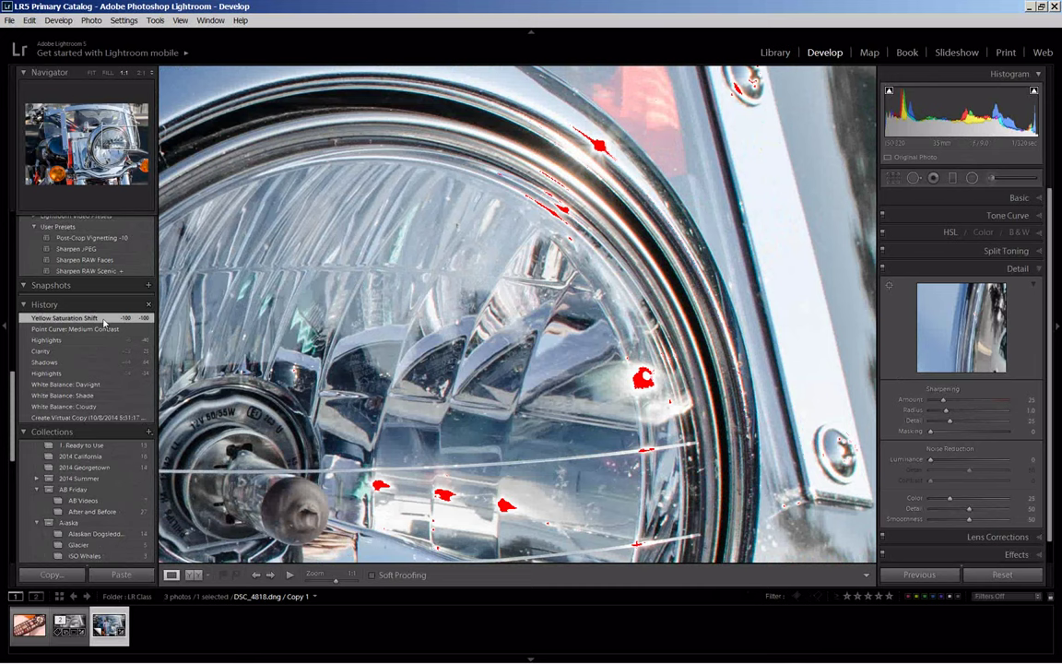
{"action": "scroll", "coordinate": [97, 295], "scroll_direction": "up", "scroll_amount": 3}
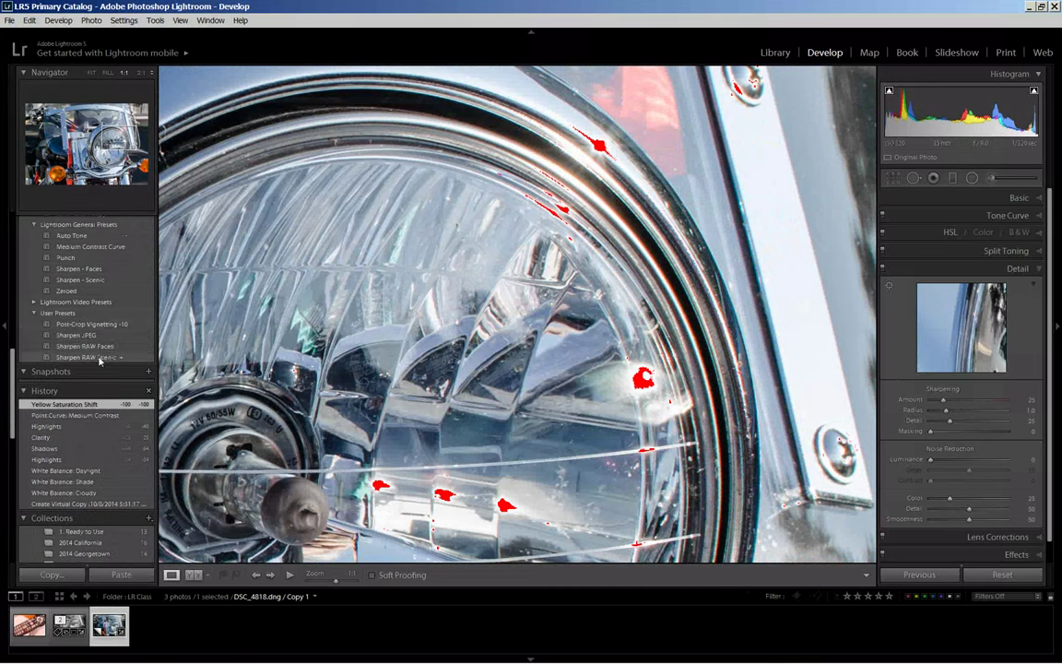
Try Sharpen RAW Scenic, then apply Sharpen RAW Faces (amount 50, radius 0.7) and fit the photo
{"action": "left_click", "coordinate": [100, 358]}
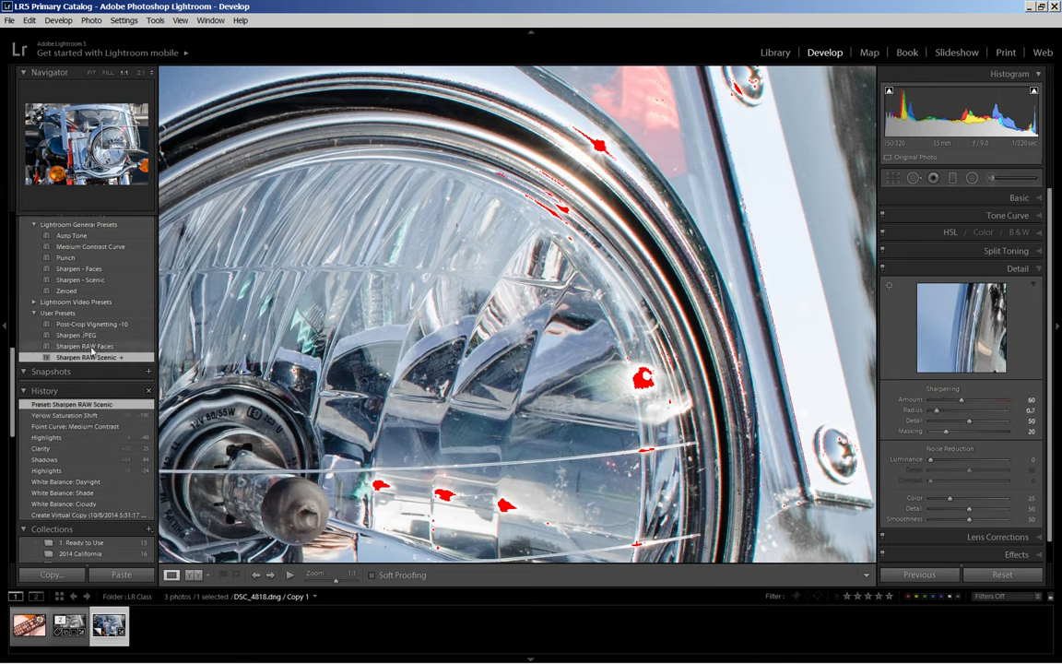
{"action": "left_click", "coordinate": [91, 346]}
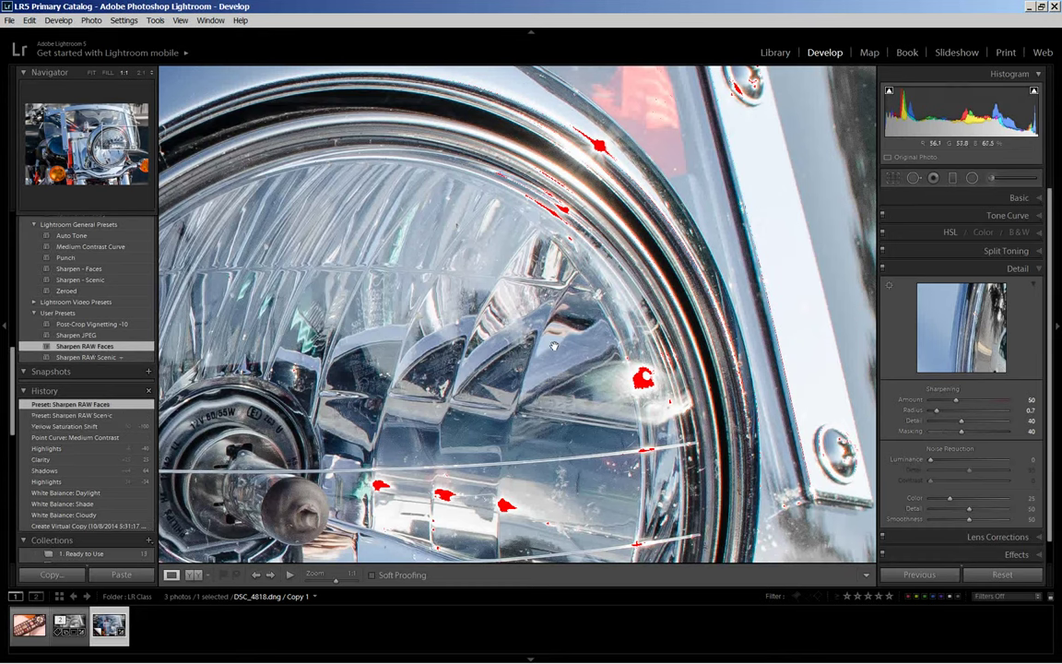
{"action": "mouse_move", "coordinate": [553, 343]}
{"action": "left_mouse_down"}
{"action": "mouse_move", "coordinate": [524, 310]}
{"action": "mouse_move", "coordinate": [639, 330]}
{"action": "left_mouse_up"}
{"action": "key", "text": "j"}
{"action": "key", "text": "j"}
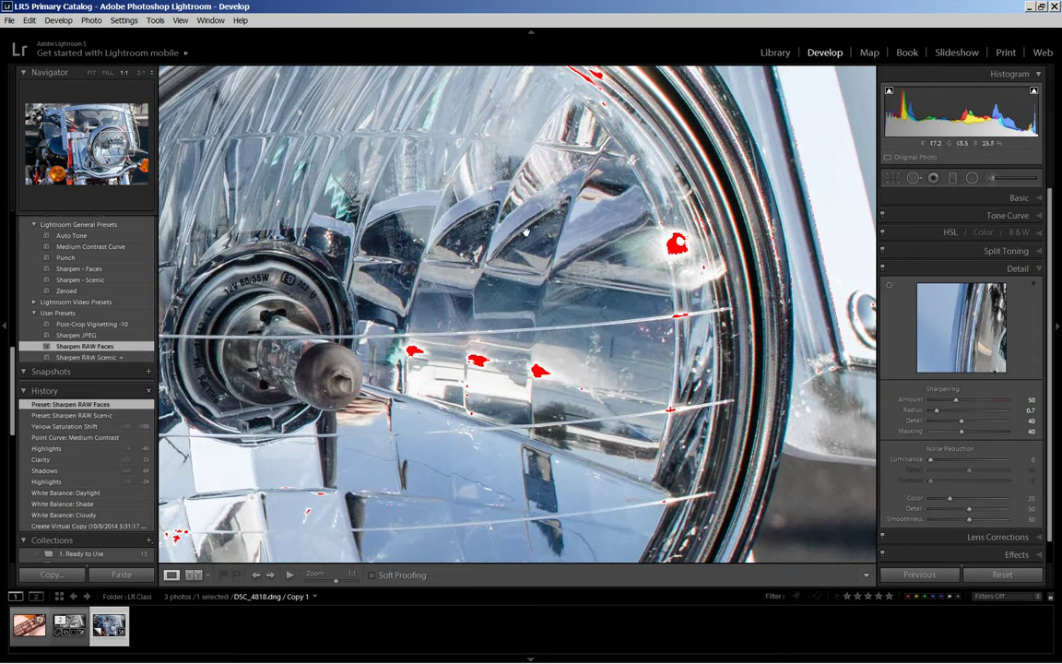
{"action": "left_click", "coordinate": [91, 74]}
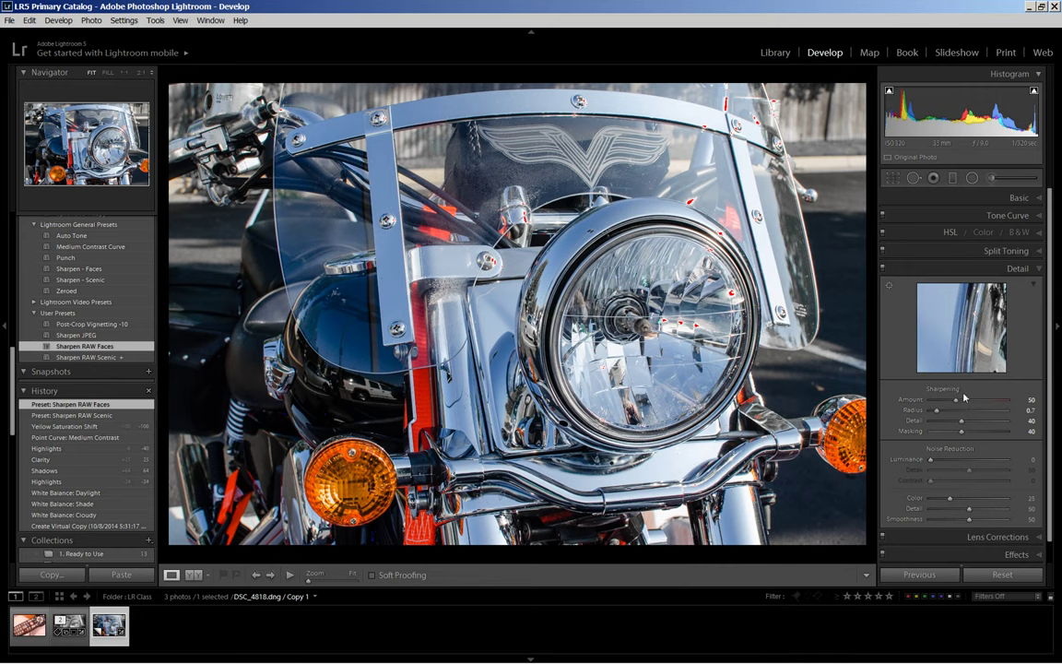
Raise sharpening edge Masking to 93 while previewing the mask, then enter Crop Overlay
{"action": "key", "text": "alt"}
{"action": "left_click", "coordinate": [961, 434], "text": "alt"}
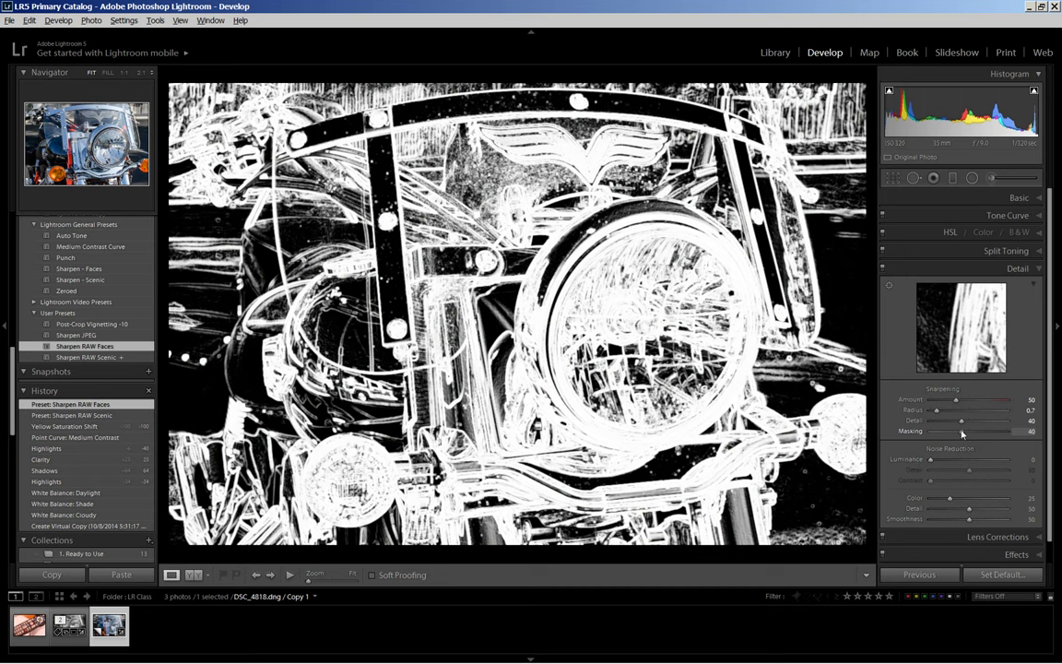
{"action": "left_click_drag", "start_coordinate": [961, 433], "coordinate": [997, 434]}
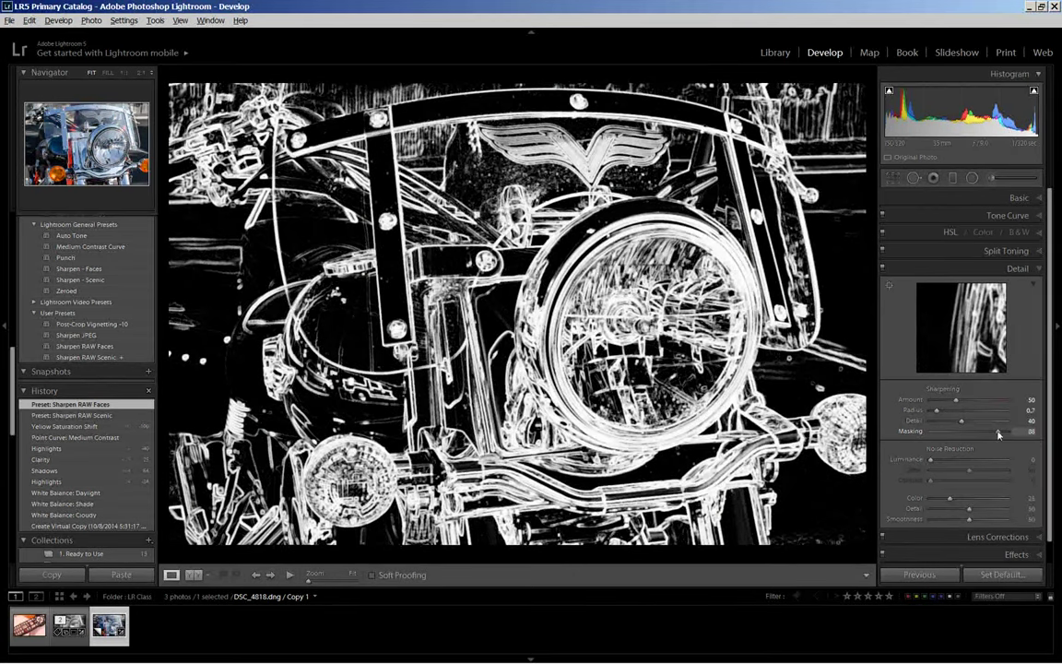
{"action": "left_click_drag", "start_coordinate": [997, 435], "coordinate": [1001, 435]}
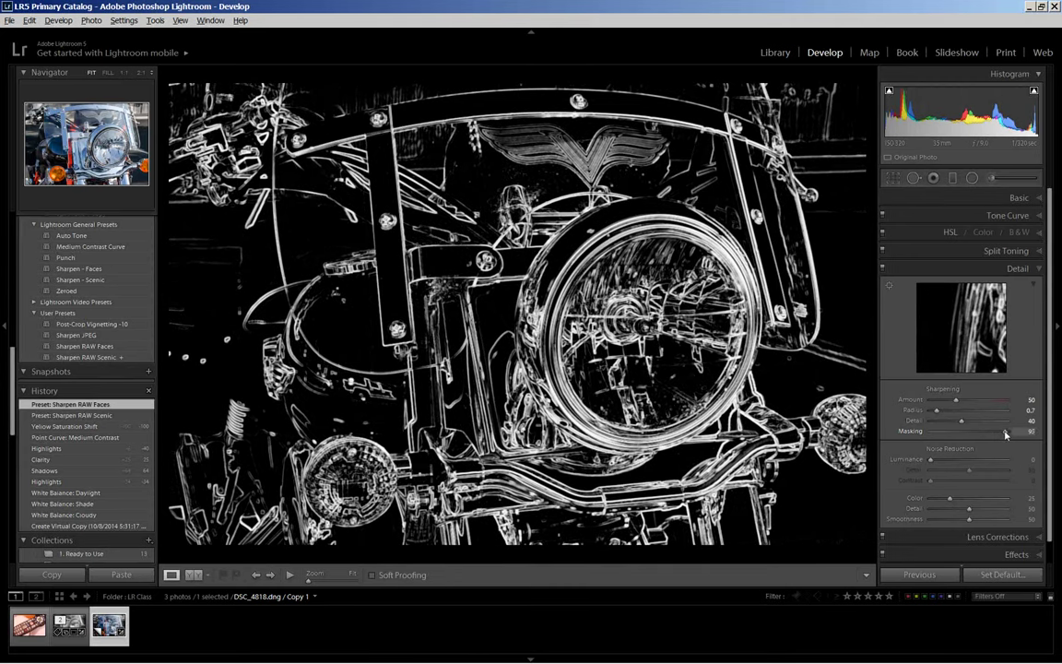
{"action": "left_click_drag", "start_coordinate": [1002, 435], "coordinate": [1003, 434]}
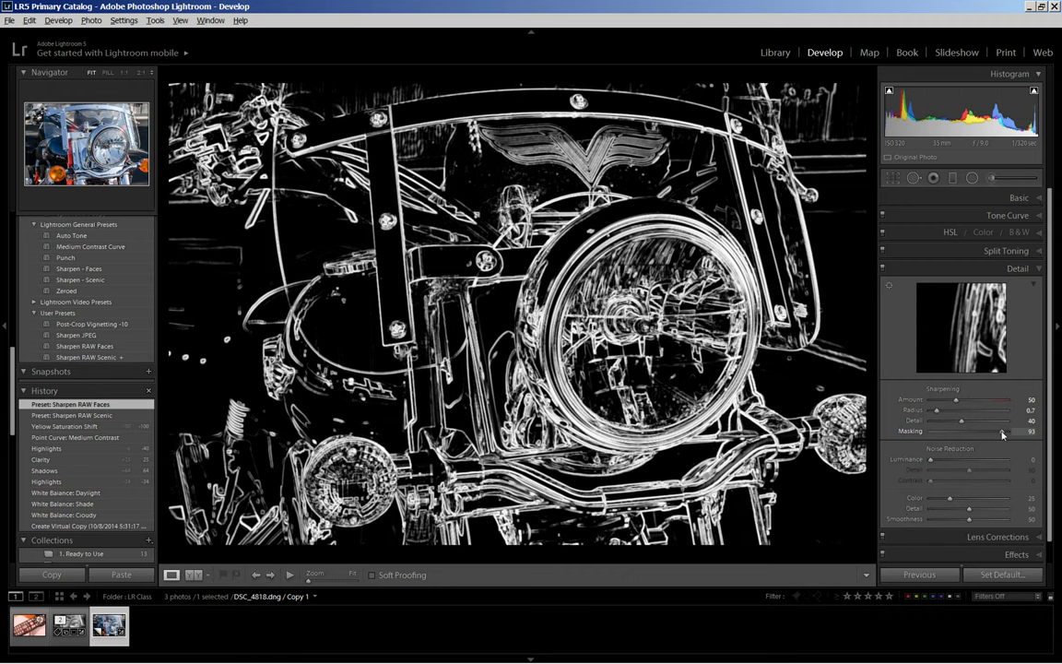
{"action": "left_click_drag", "start_coordinate": [1003, 435], "coordinate": [1003, 434]}
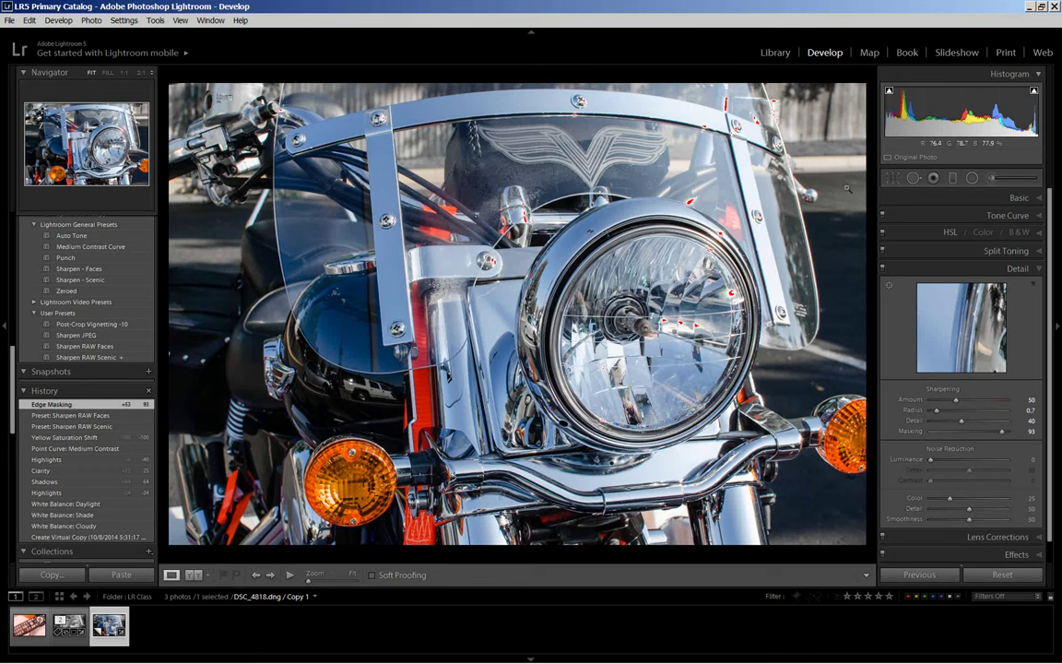
{"action": "left_click", "coordinate": [892, 178]}
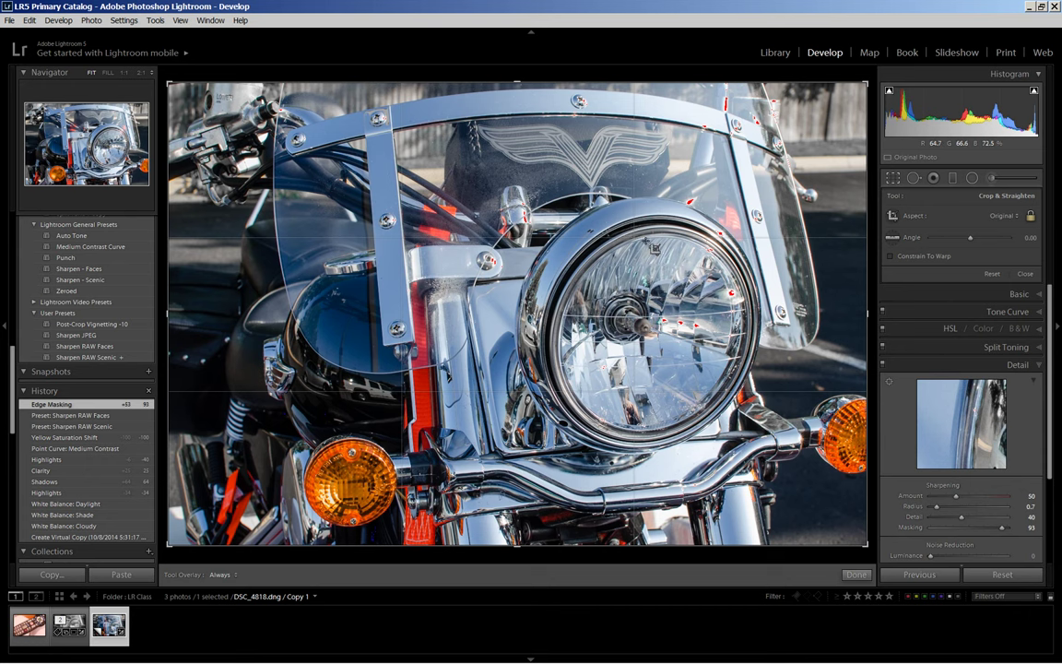
Lock the crop to the 2 x 3 / 4 x 6 aspect and frame it tightly around the headlight
{"action": "left_click", "coordinate": [1009, 216]}
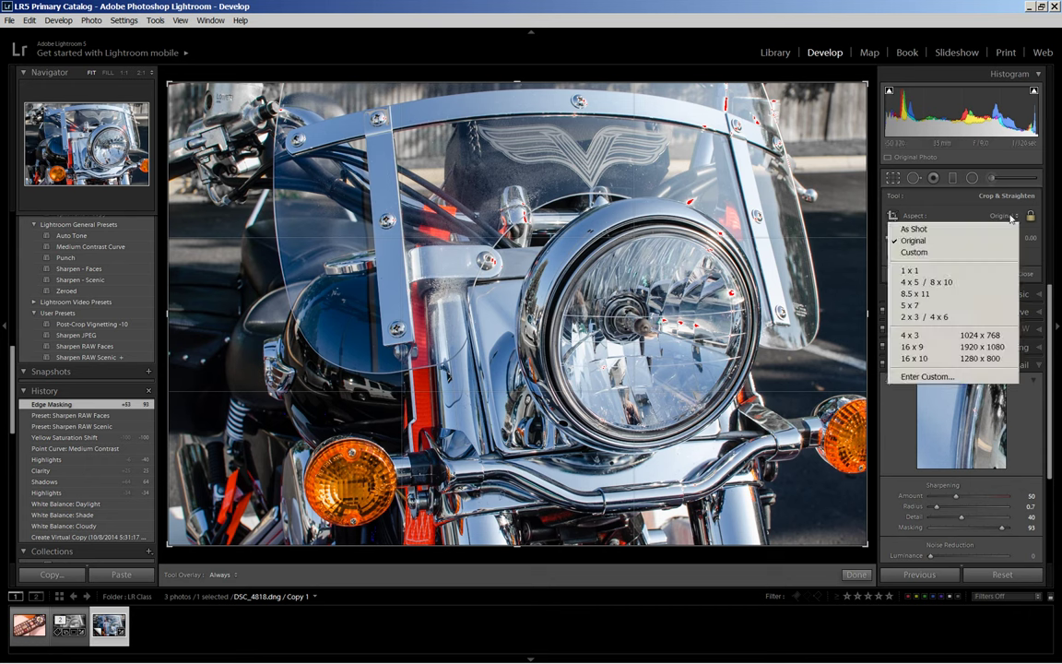
{"action": "left_click", "coordinate": [963, 317]}
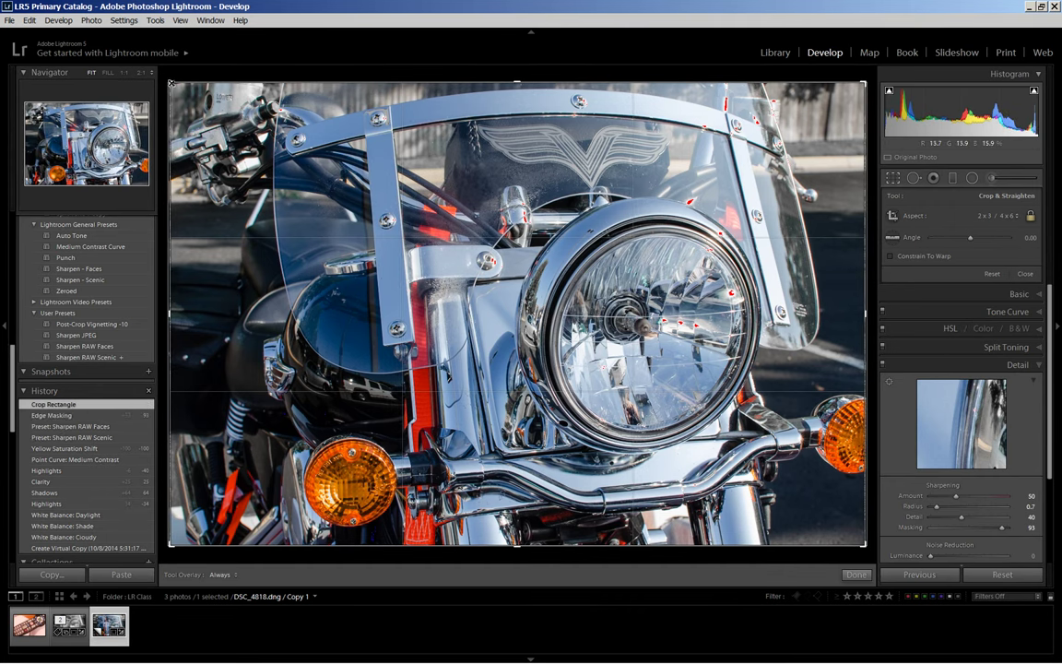
{"action": "left_click_drag", "start_coordinate": [171, 83], "coordinate": [208, 123]}
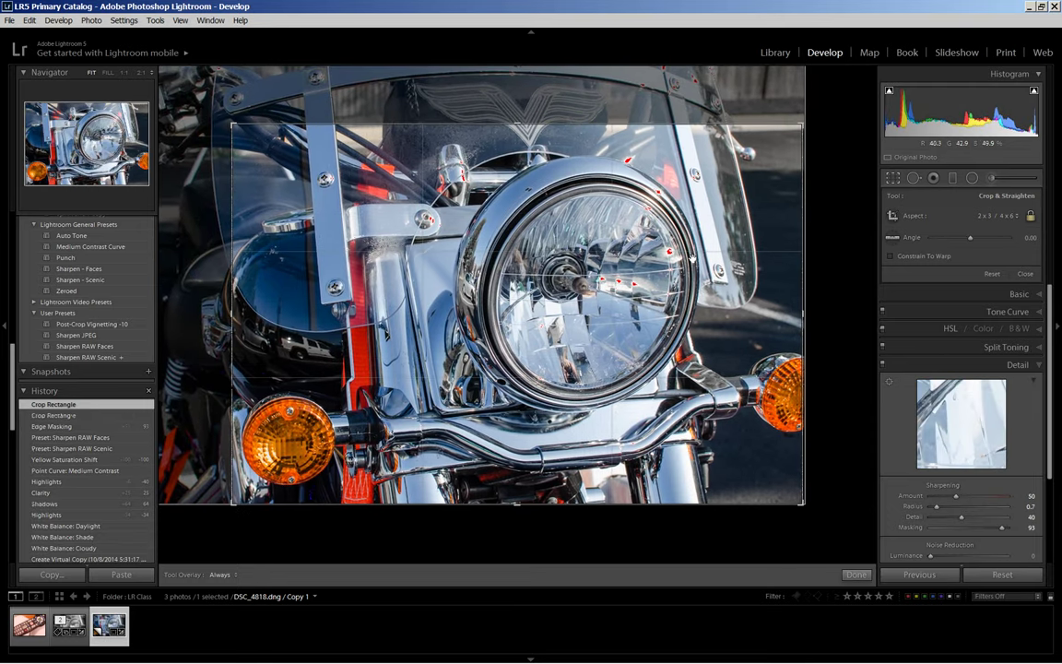
{"action": "left_click_drag", "start_coordinate": [690, 274], "coordinate": [719, 267]}
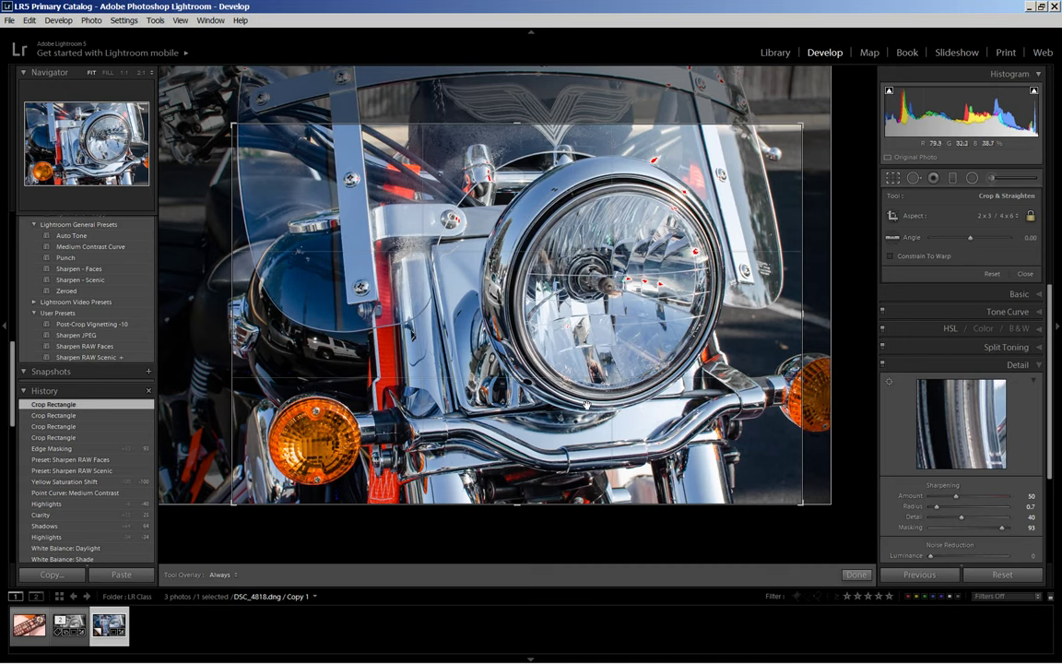
Commit the 4 x 6 headlight crop with Done
{"action": "left_click", "coordinate": [854, 575]}
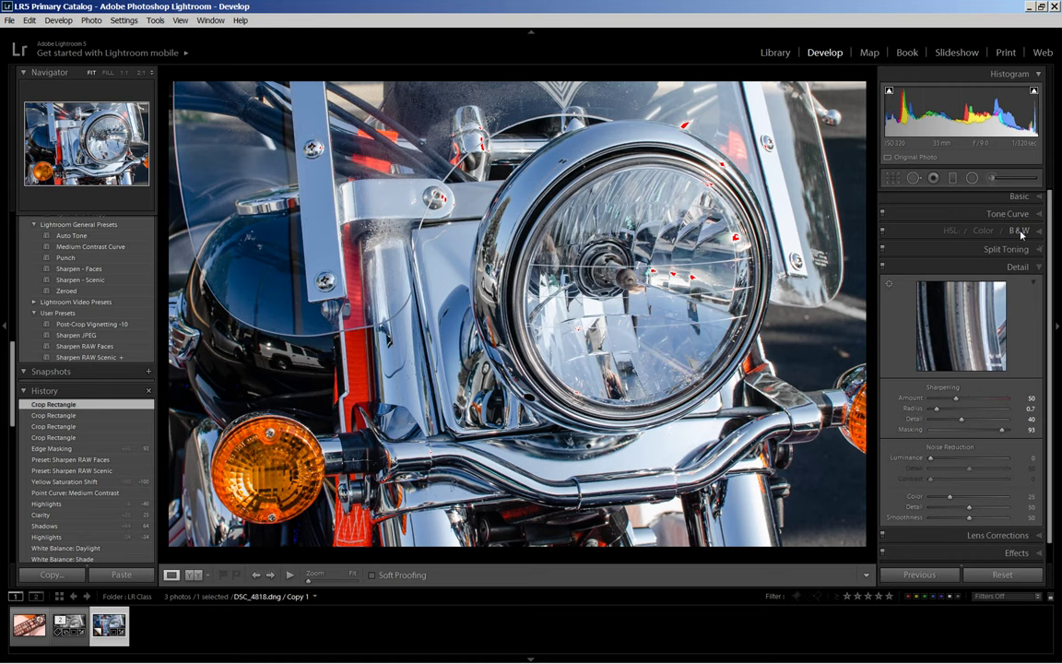
Convert the cropped photo to B&W and raise Basic Shadows to +100
{"action": "left_click", "coordinate": [1019, 232]}
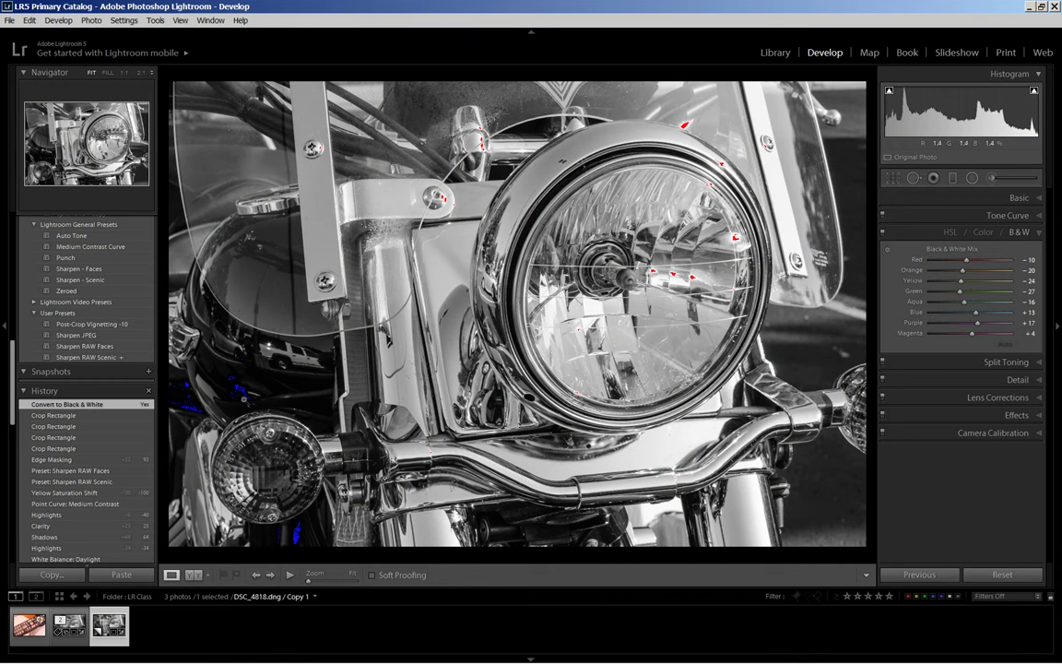
{"action": "left_click", "coordinate": [1037, 198]}
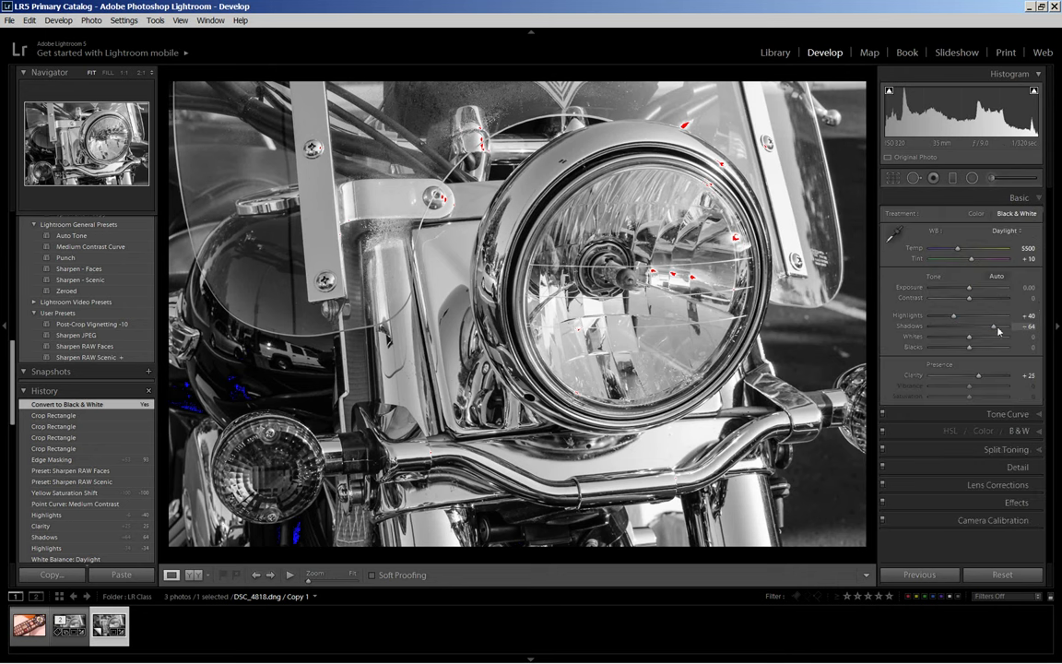
{"action": "left_click_drag", "start_coordinate": [998, 331], "coordinate": [1011, 334]}
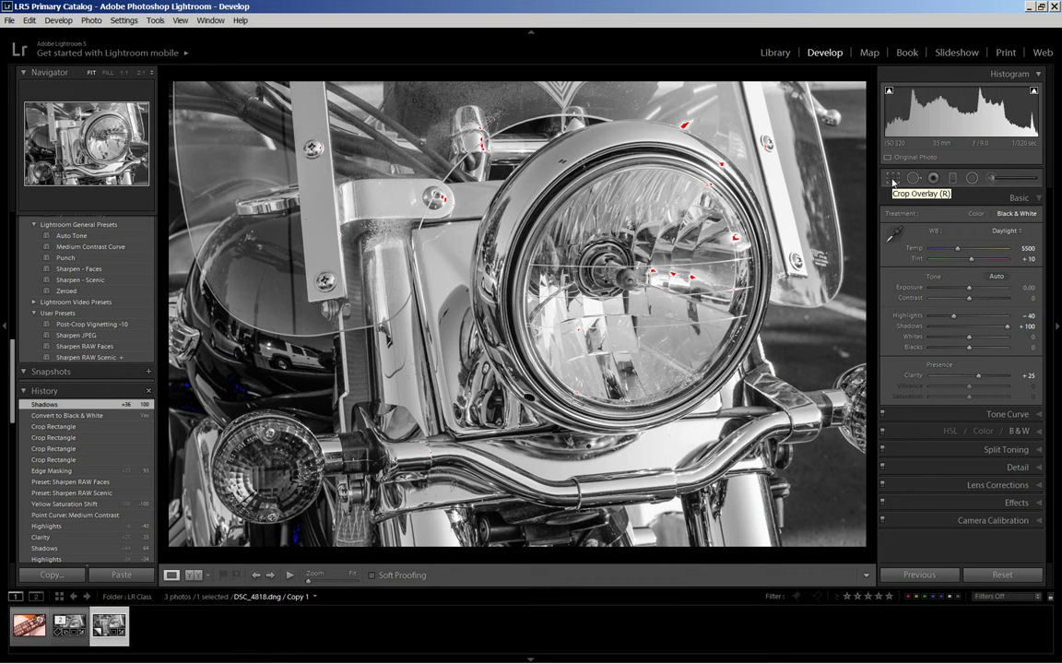
Rotate the crop to about -4.8° and lower overall exposure to -0.18
{"action": "left_click", "coordinate": [892, 179]}
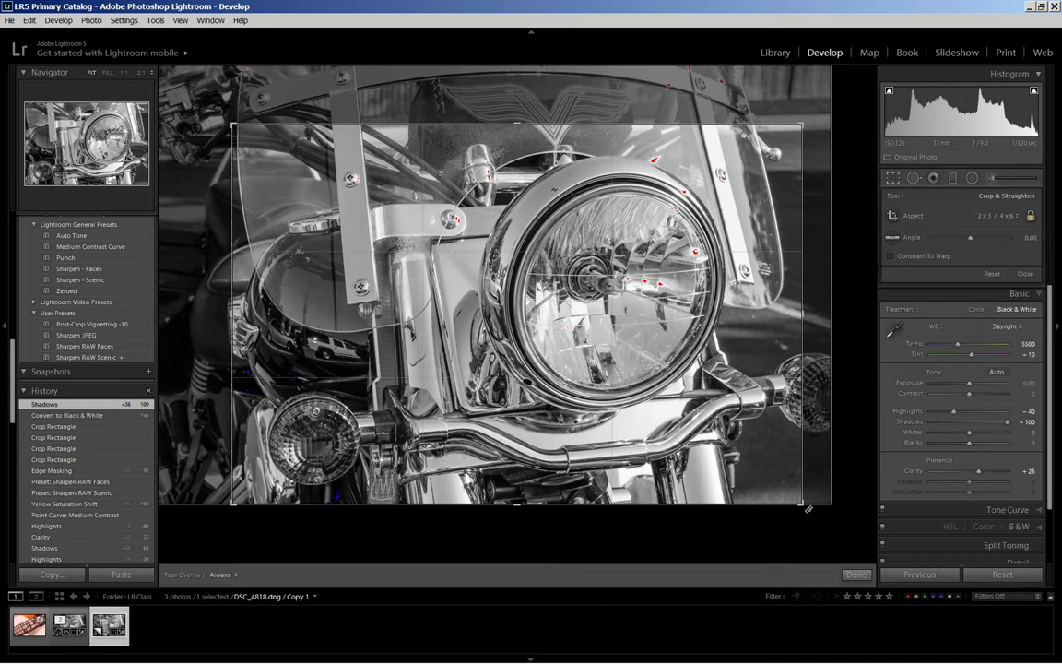
{"action": "left_click_drag", "start_coordinate": [807, 508], "coordinate": [825, 481]}
{"action": "left_click", "coordinate": [856, 574]}
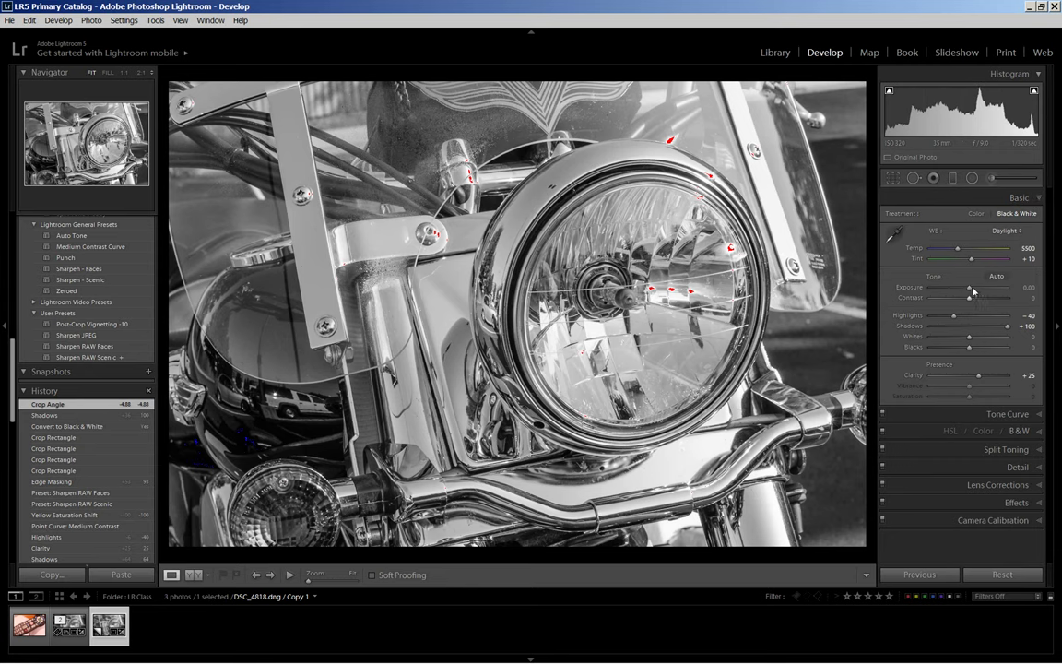
{"action": "left_click_drag", "start_coordinate": [969, 289], "coordinate": [967, 290]}
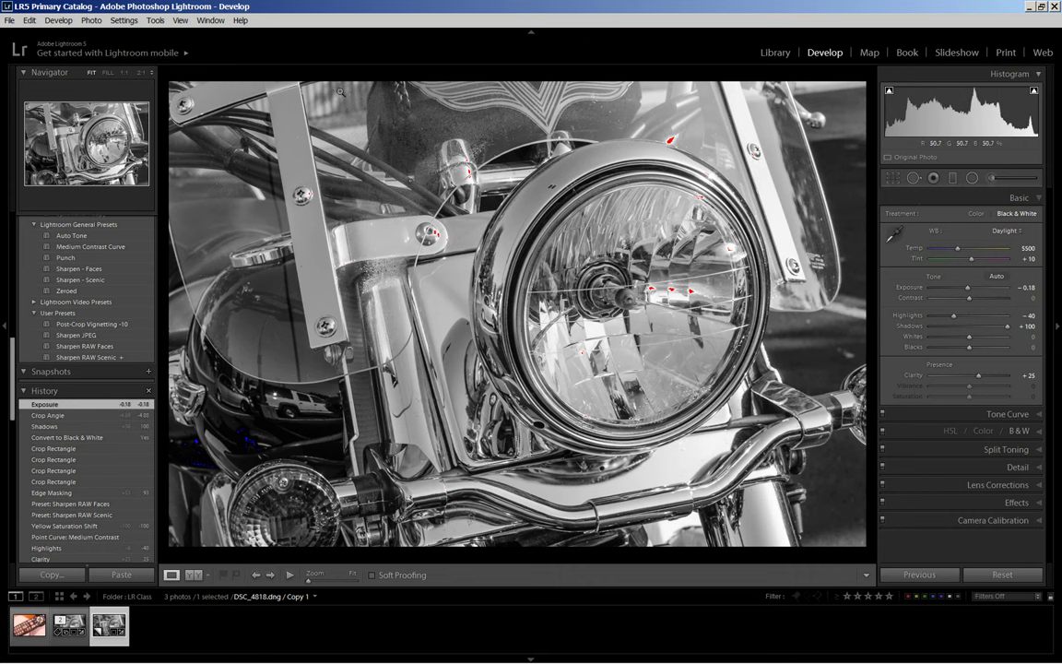
Paint a darkening Adjustment Brush stroke over the windshield, setting its exposure well below -1
{"action": "left_click", "coordinate": [991, 181]}
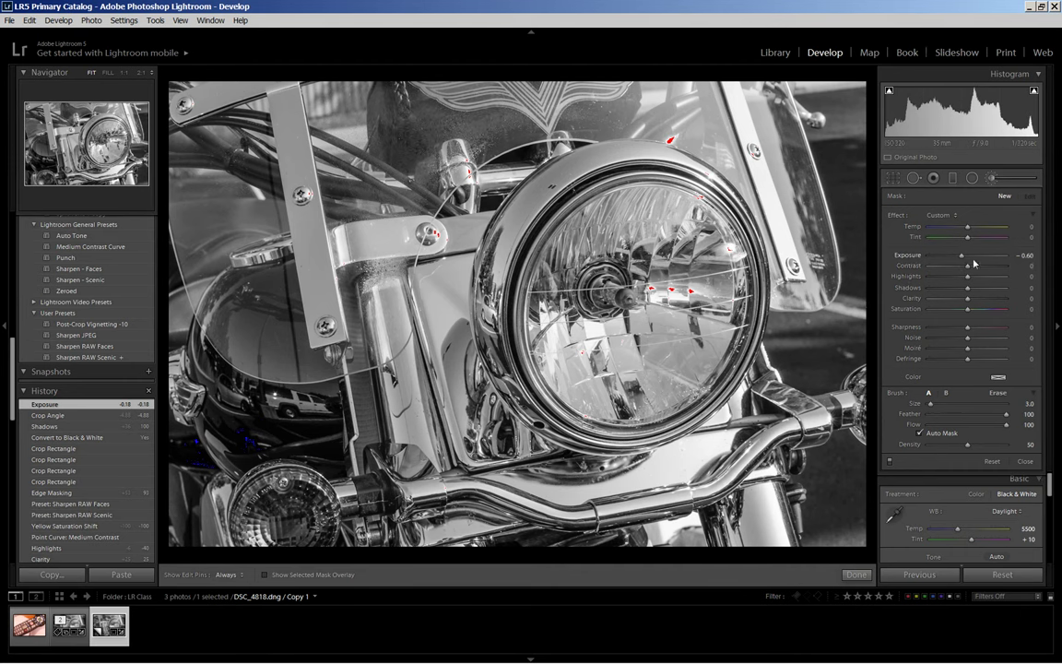
{"action": "left_click_drag", "start_coordinate": [964, 259], "coordinate": [959, 259]}
{"action": "key", "text": "h"}
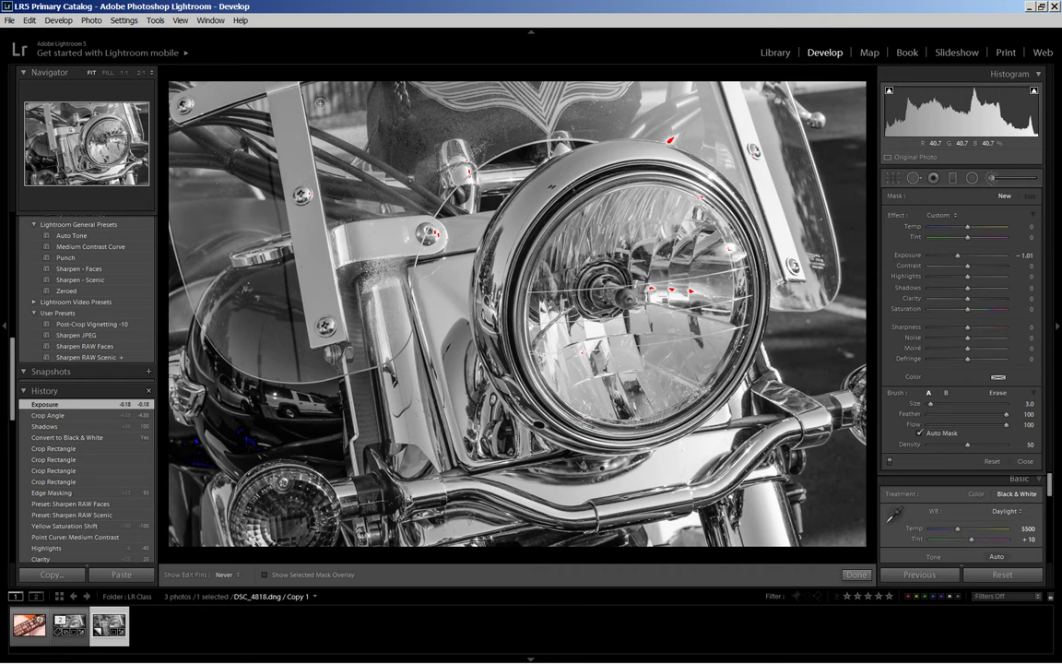
{"action": "key", "text": "h"}
{"action": "left_click_drag", "start_coordinate": [234, 82], "coordinate": [315, 80]}
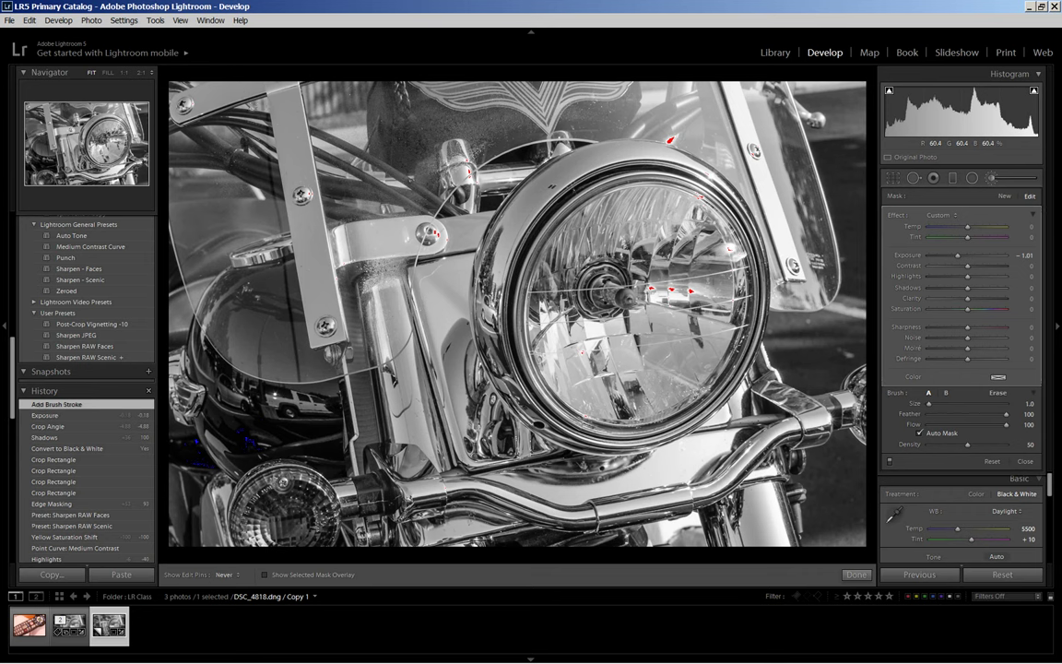
{"action": "key", "text": "h"}
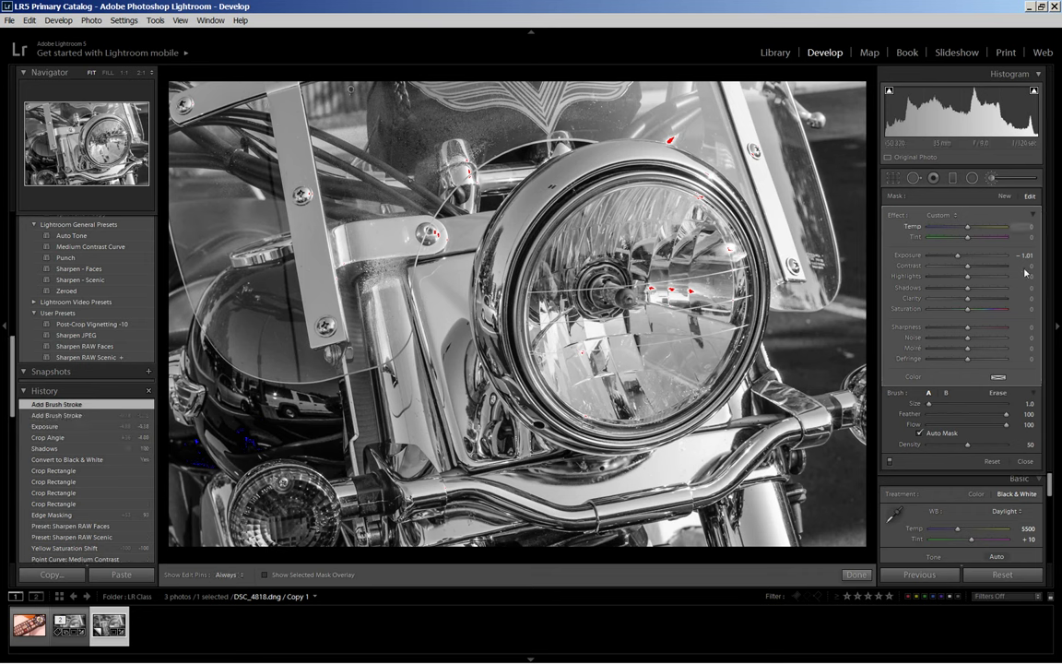
{"action": "left_click_drag", "start_coordinate": [958, 259], "coordinate": [946, 259]}
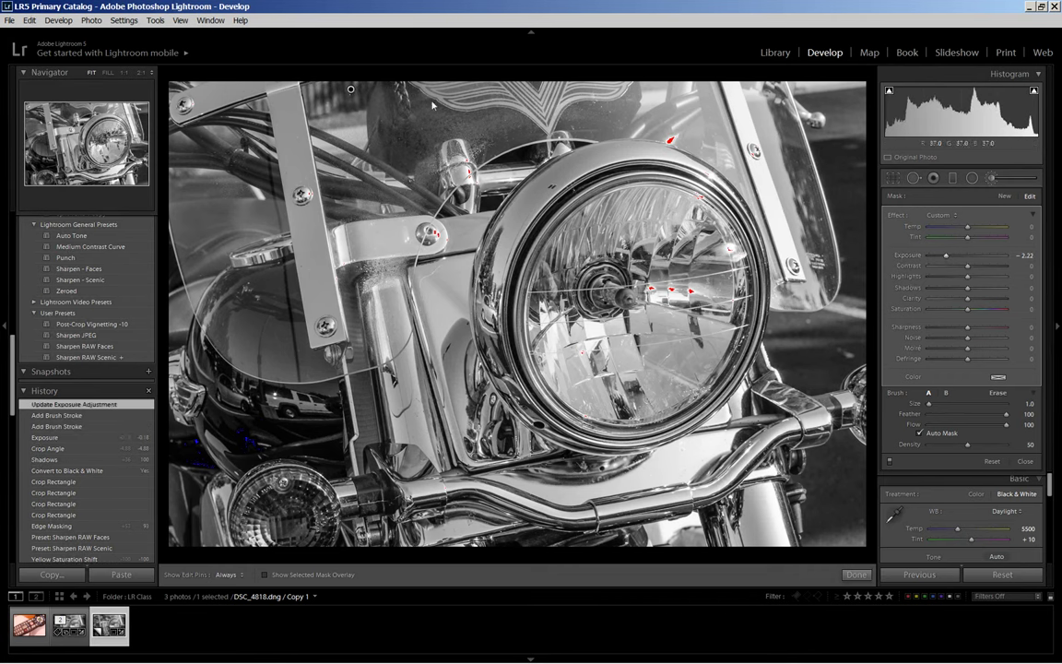
{"action": "key", "text": "h"}
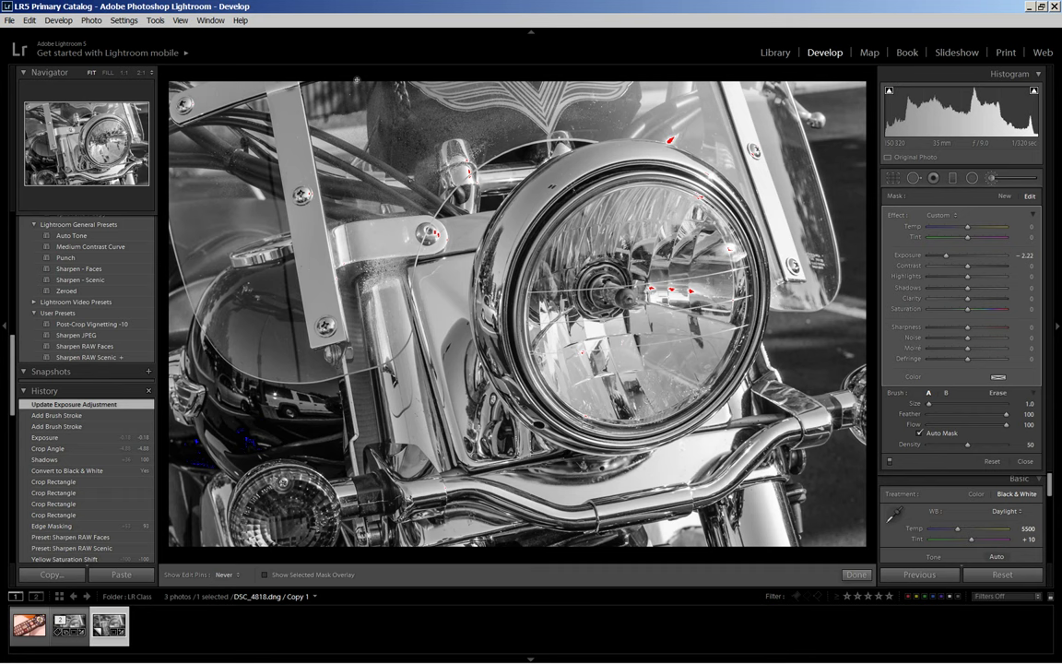
Refine the windshield mask with added and erased strokes, settling brush exposure at -1.99
{"action": "left_click_drag", "start_coordinate": [325, 81], "coordinate": [332, 92]}
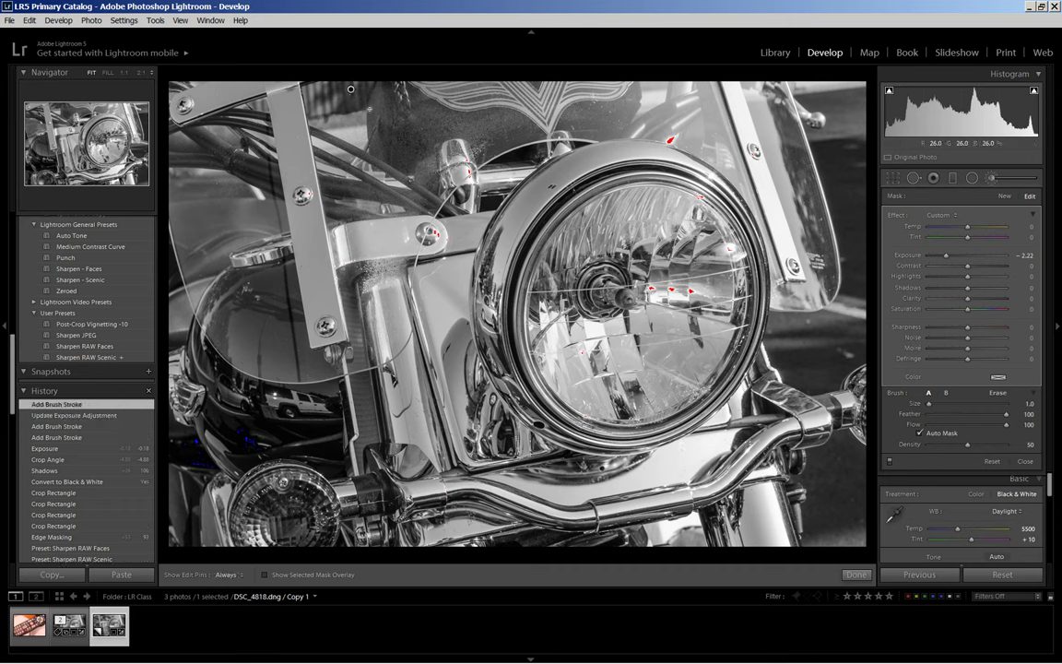
{"action": "key", "text": "alt"}
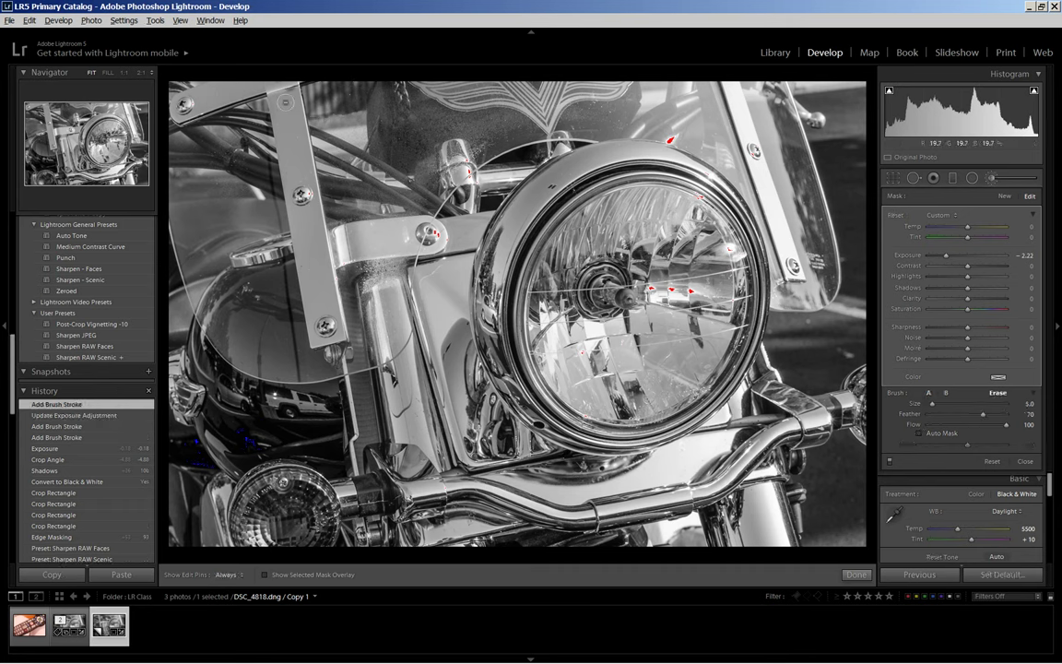
{"action": "left_click_drag", "start_coordinate": [260, 81], "coordinate": [263, 88]}
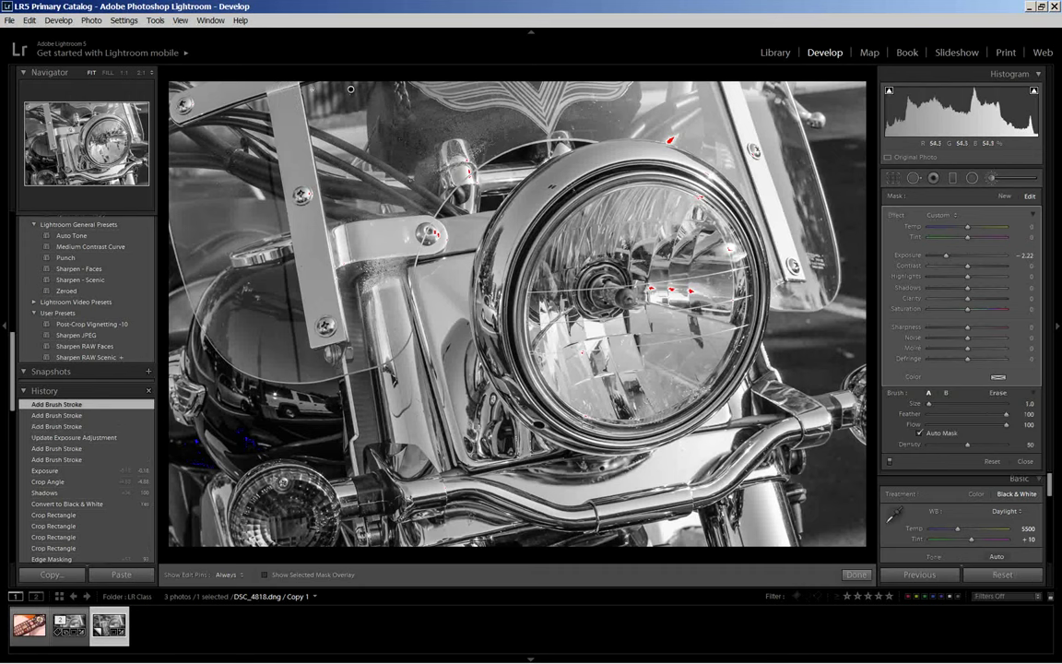
{"action": "key", "text": "h"}
{"action": "mouse_move", "coordinate": [277, 90]}
{"action": "left_mouse_down"}
{"action": "mouse_move", "coordinate": [332, 99]}
{"action": "mouse_move", "coordinate": [359, 117]}
{"action": "mouse_move", "coordinate": [293, 104]}
{"action": "left_mouse_up"}
{"action": "key", "text": "h"}
{"action": "key", "text": "alt"}
{"action": "key", "text": "h"}
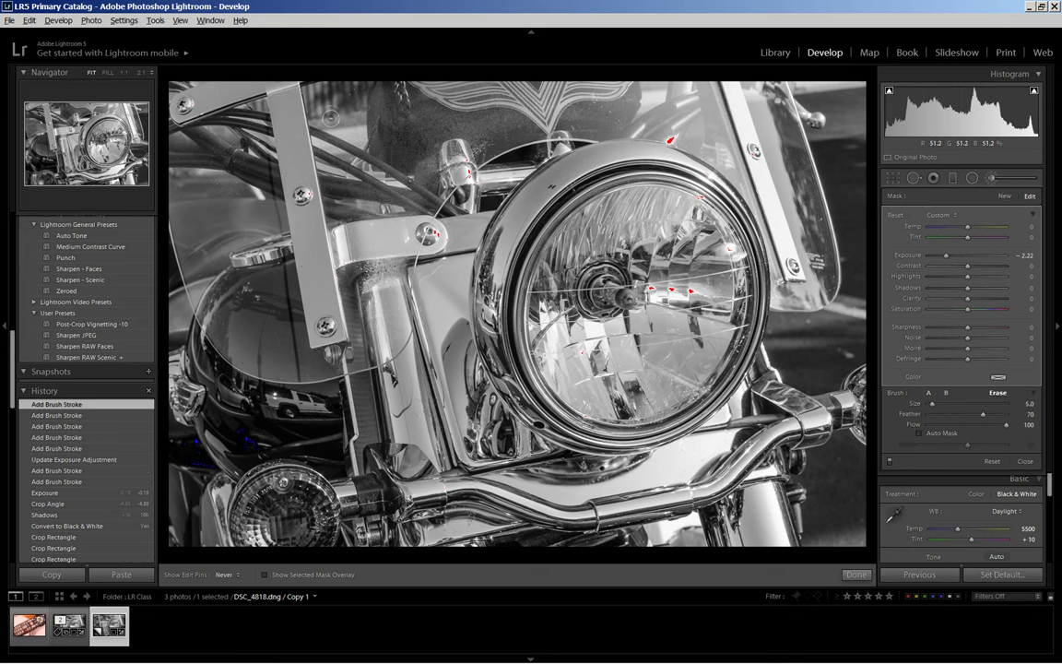
{"action": "key", "text": "h"}
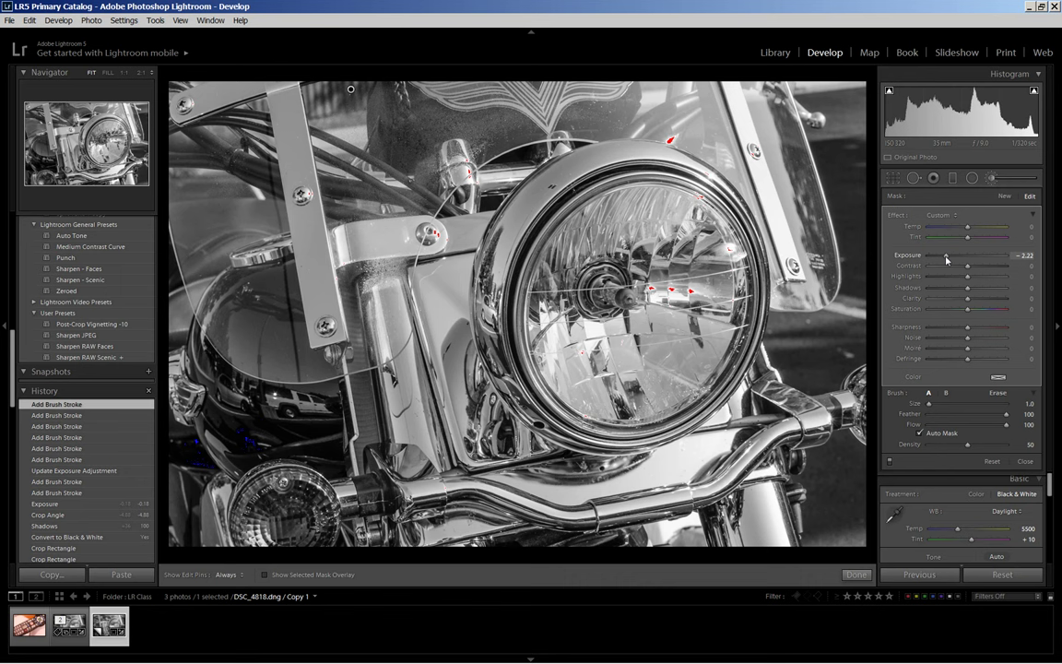
{"action": "left_click_drag", "start_coordinate": [946, 256], "coordinate": [948, 258]}
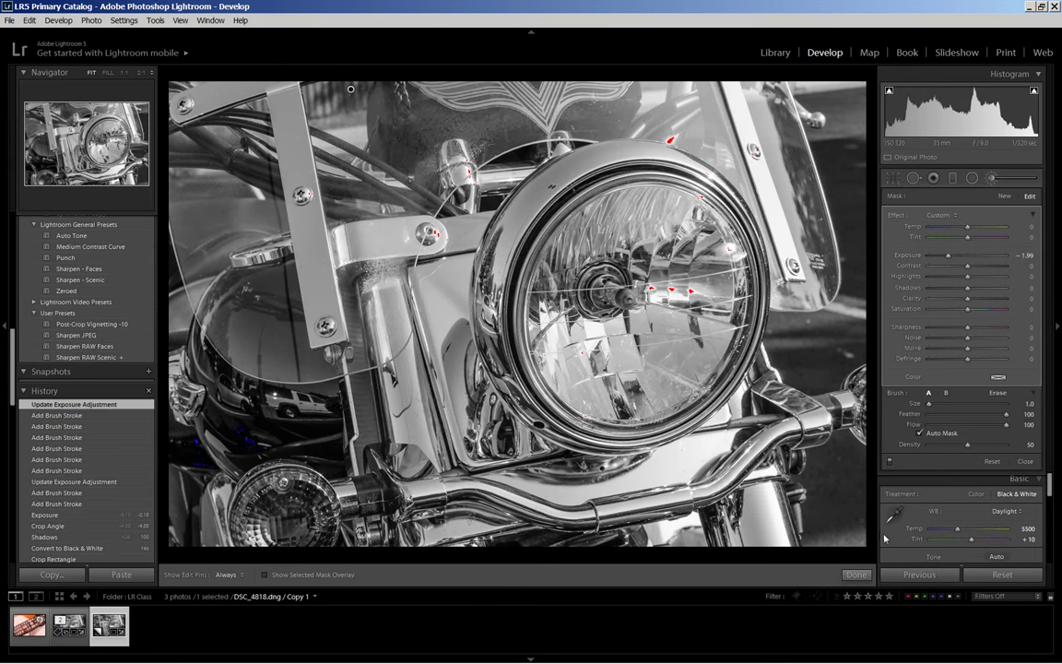
Finish the brush adjustment and apply the Post-Crop Vignetting -10 preset
{"action": "left_click", "coordinate": [857, 577]}
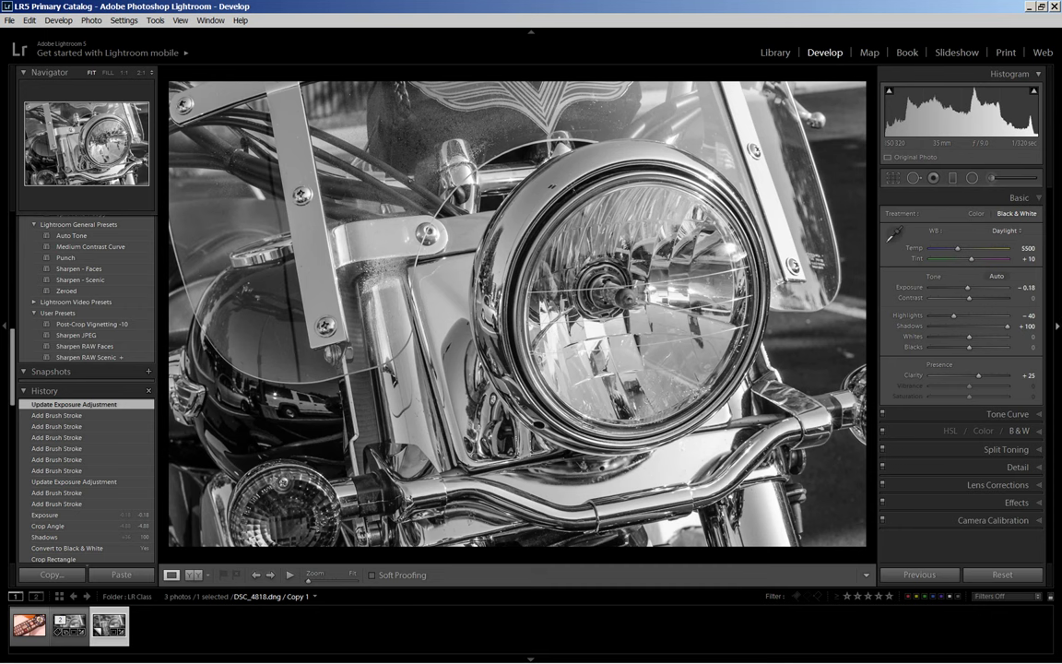
{"action": "left_click", "coordinate": [1037, 504]}
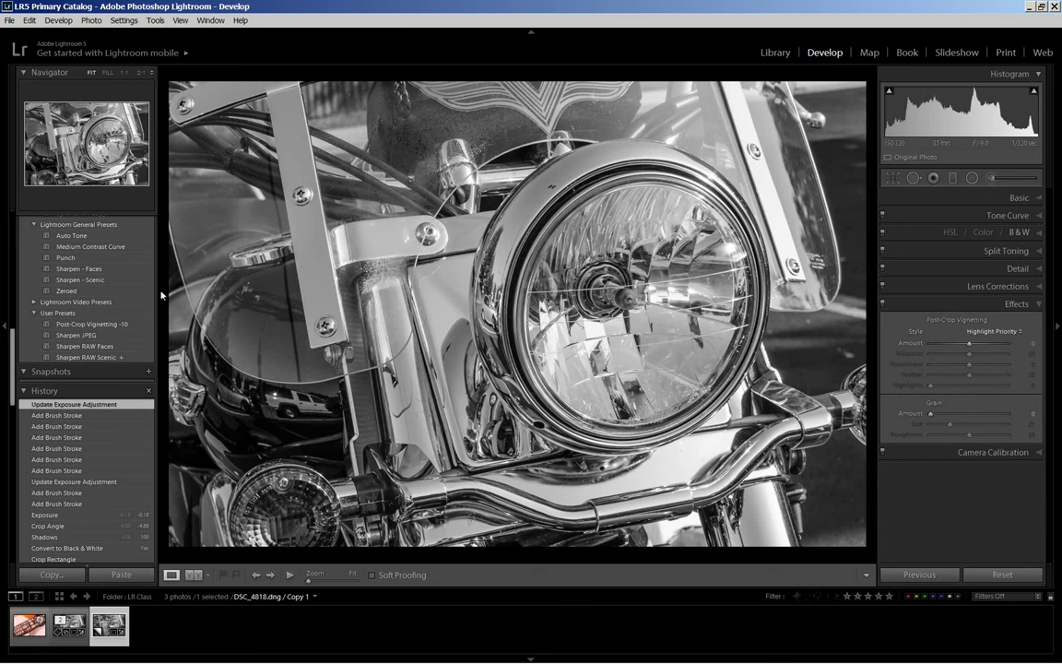
{"action": "left_click", "coordinate": [125, 325]}
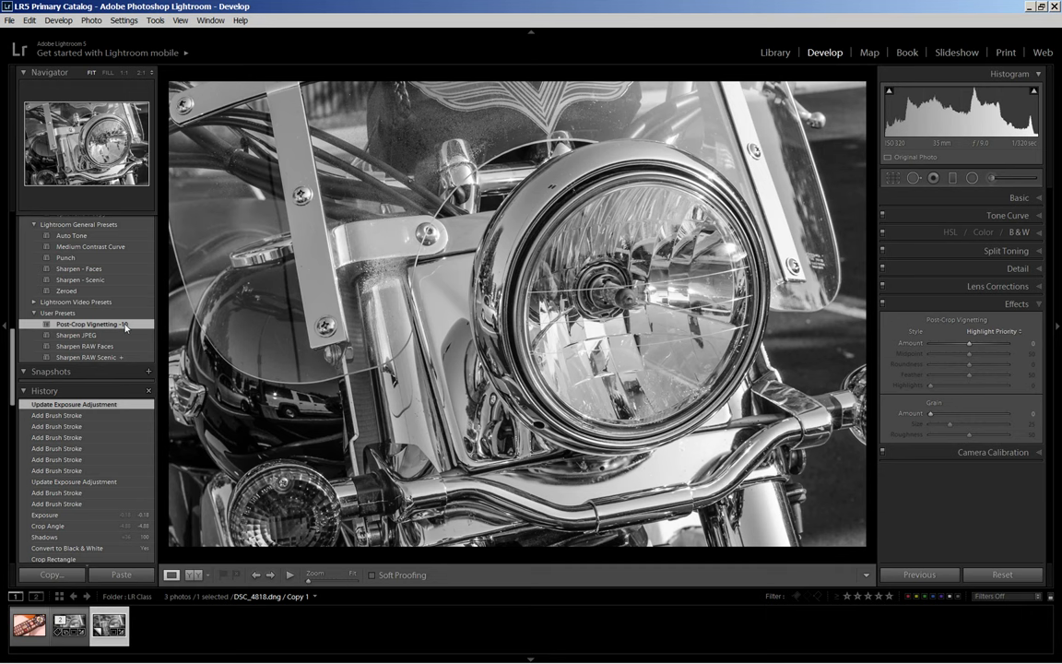
{"action": "left_click", "coordinate": [126, 325]}
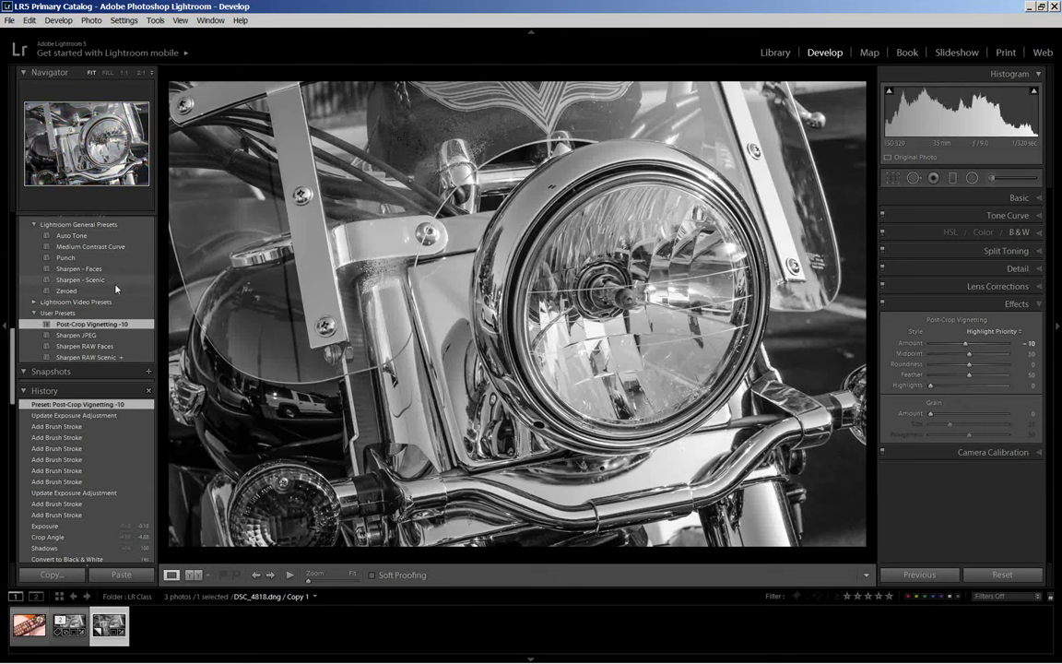
Try the Vignette 1 and Vignette 2 presets, then ease the vignette amount to -19
{"action": "scroll", "coordinate": [116, 288], "scroll_direction": "up", "scroll_amount": 3}
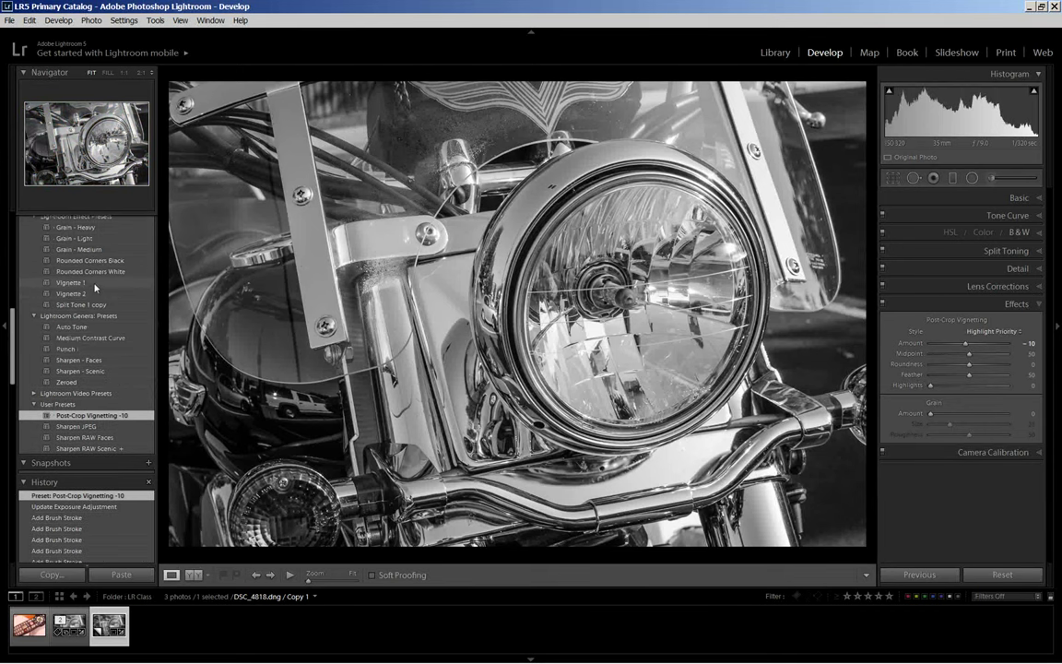
{"action": "left_click", "coordinate": [94, 283]}
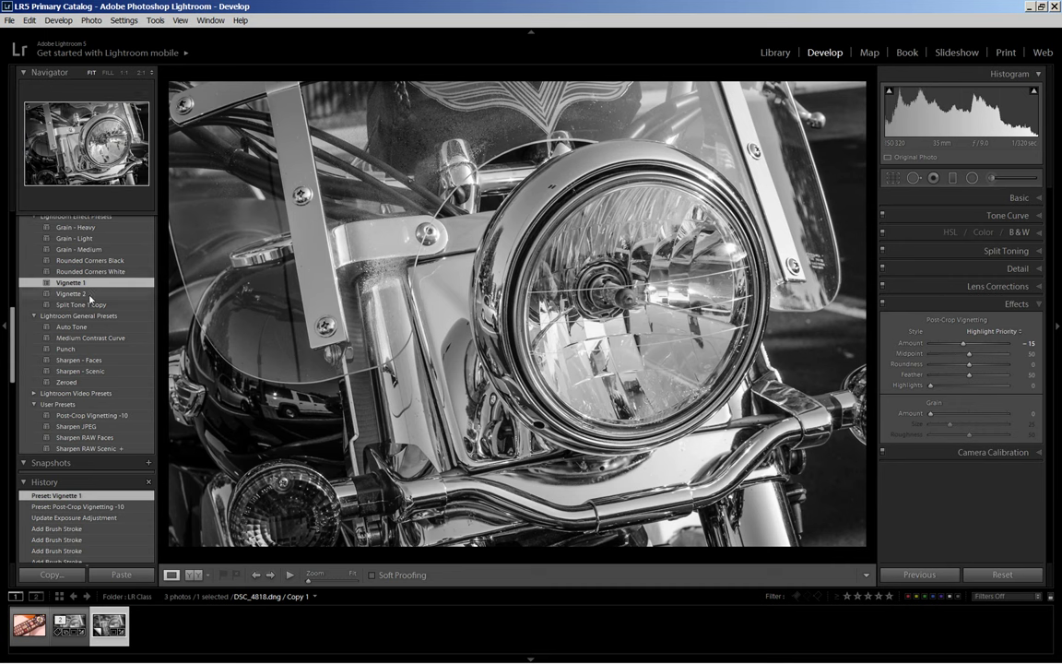
{"action": "left_click", "coordinate": [90, 295]}
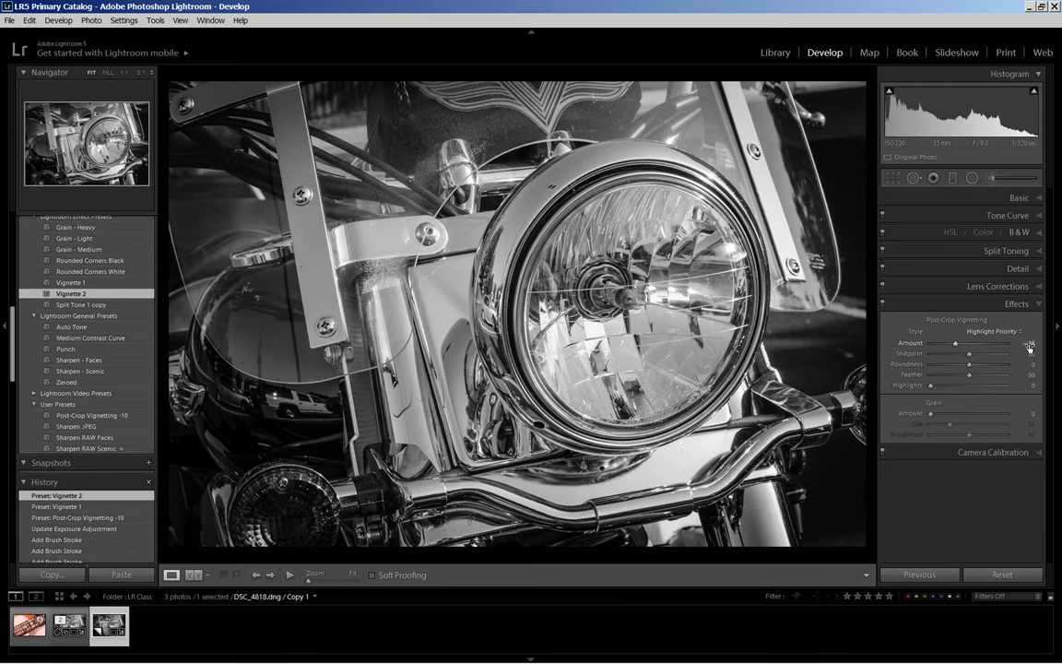
{"action": "left_click_drag", "start_coordinate": [1026, 344], "coordinate": [1031, 344]}
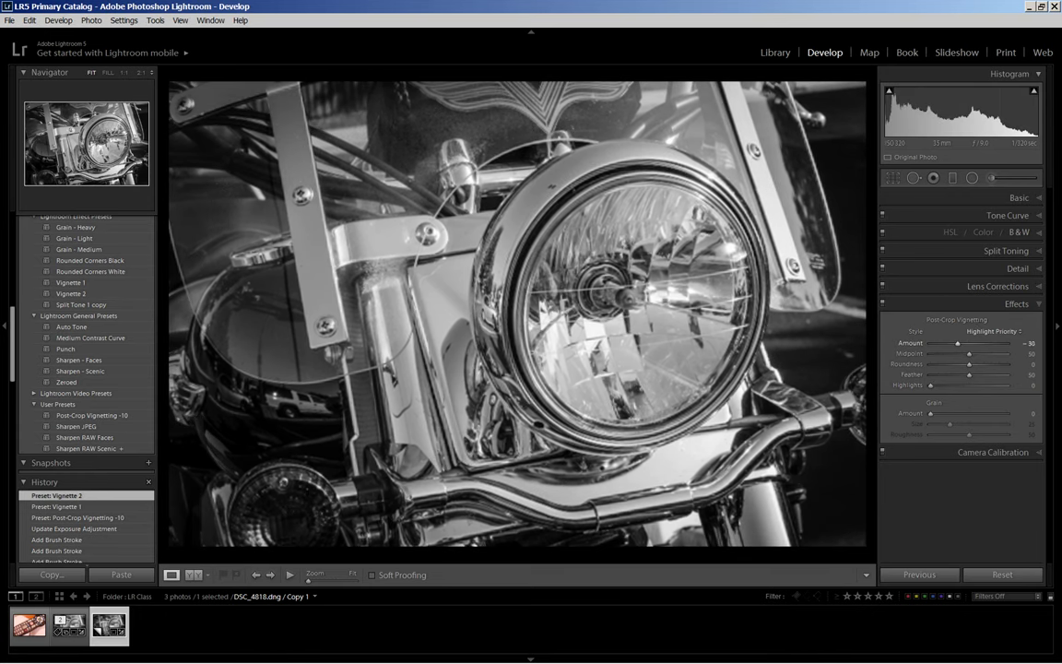
{"action": "left_click_drag", "start_coordinate": [1032, 344], "coordinate": [1039, 344]}
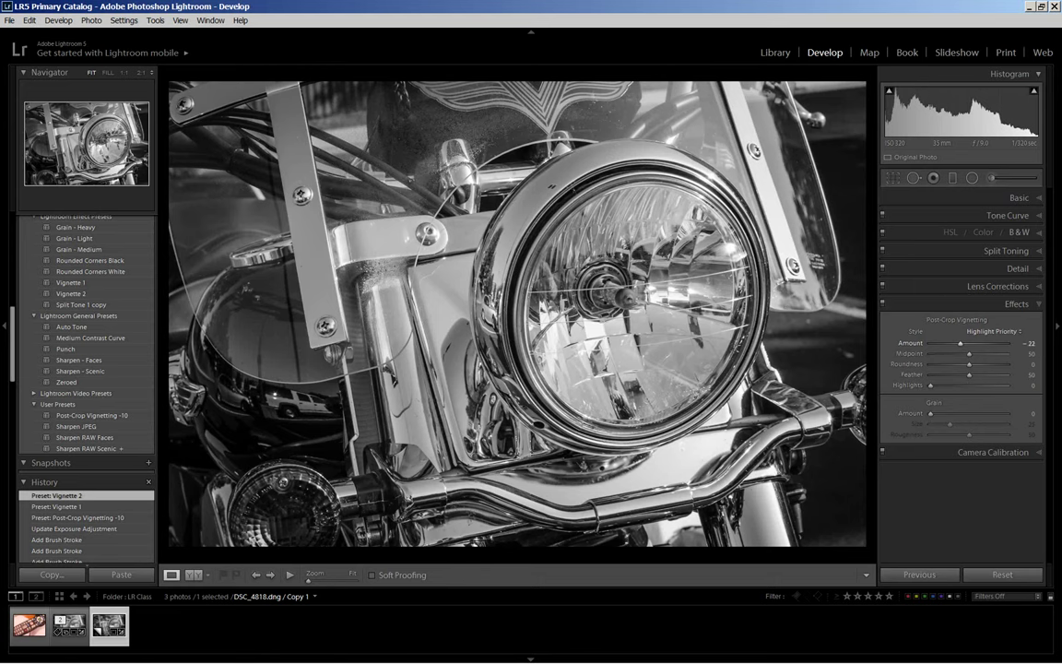
{"action": "left_click_drag", "start_coordinate": [1039, 344], "coordinate": [1042, 344]}
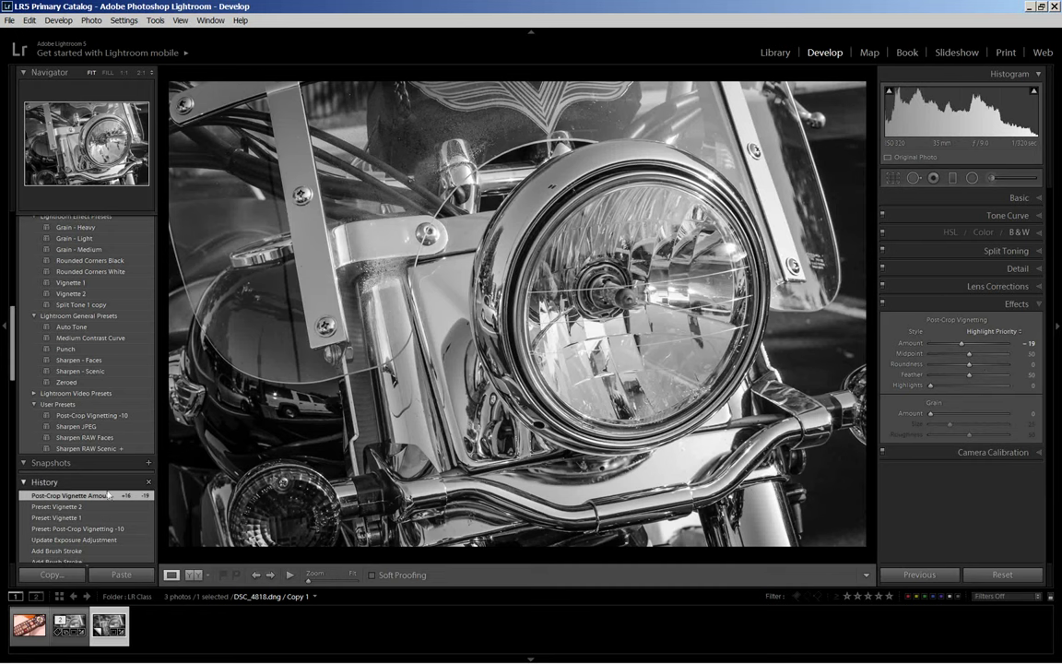
Select the Create Virtual Copy history state to preview the original colour photo
{"action": "scroll", "coordinate": [108, 495], "scroll_direction": "down", "scroll_amount": 5}
{"action": "scroll", "coordinate": [101, 450], "scroll_direction": "down", "scroll_amount": 5}
{"action": "scroll", "coordinate": [121, 450], "scroll_direction": "down", "scroll_amount": 5}
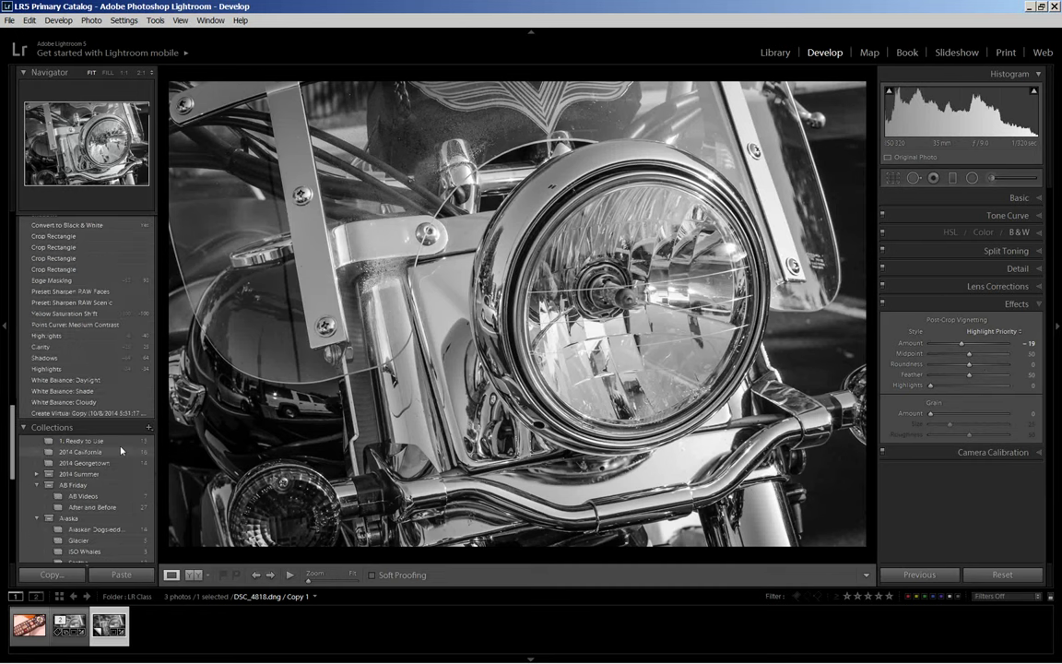
{"action": "left_click", "coordinate": [110, 413]}
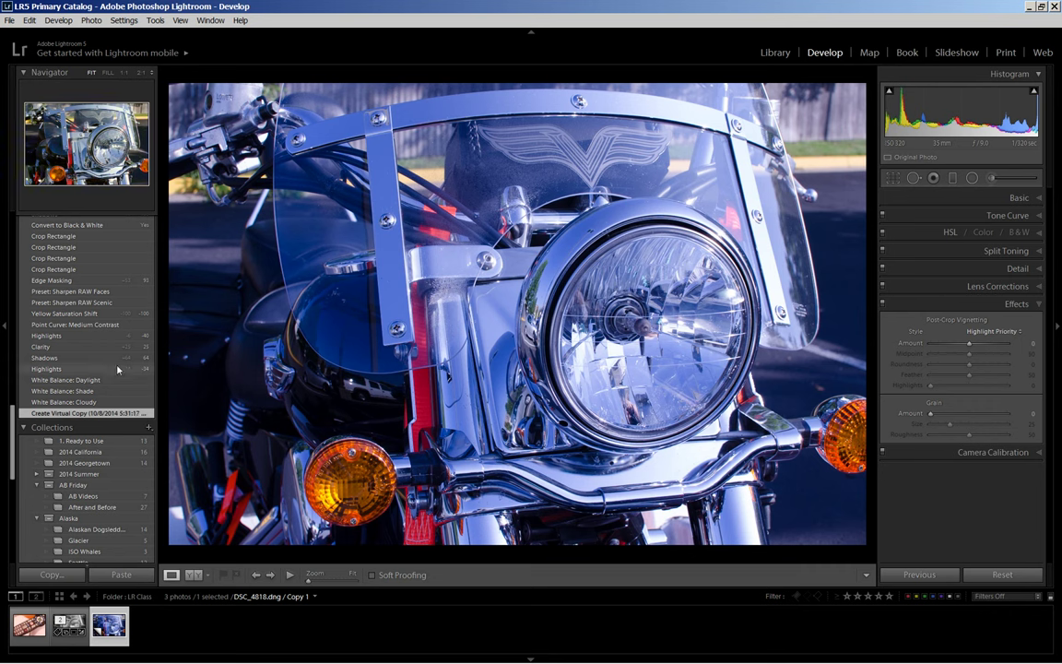
{"action": "scroll", "coordinate": [110, 349], "scroll_direction": "up", "scroll_amount": 3}
{"action": "scroll", "coordinate": [111, 349], "scroll_direction": "up", "scroll_amount": 3}
{"action": "scroll", "coordinate": [111, 349], "scroll_direction": "up", "scroll_amount": 3}
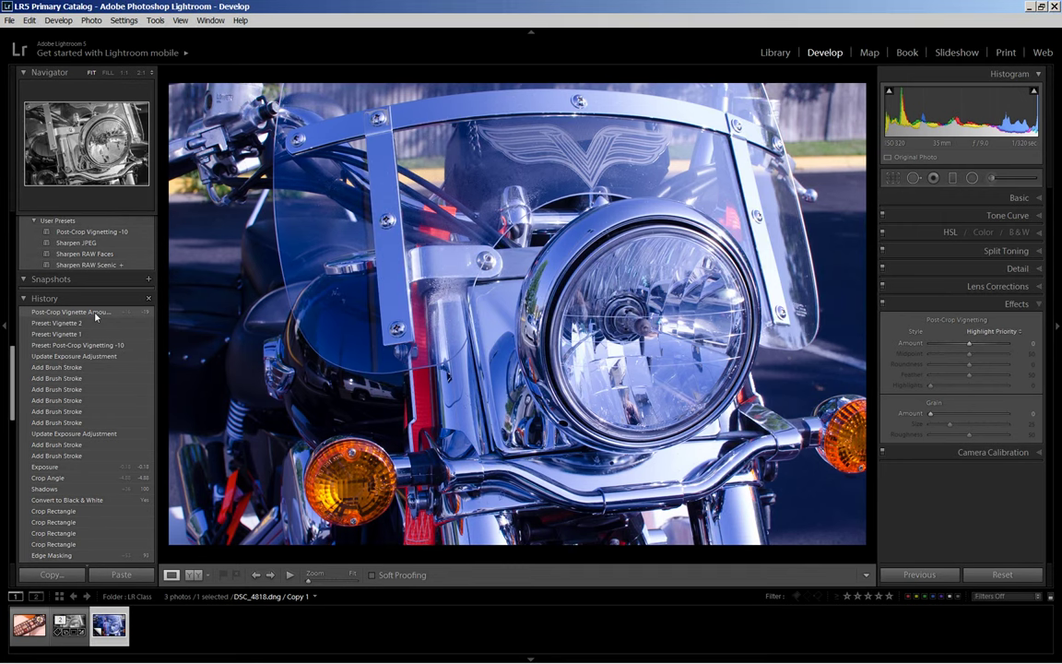
Reselect the Post-Crop Vignette Amount history state to restore the final edit
{"action": "left_click", "coordinate": [95, 314]}
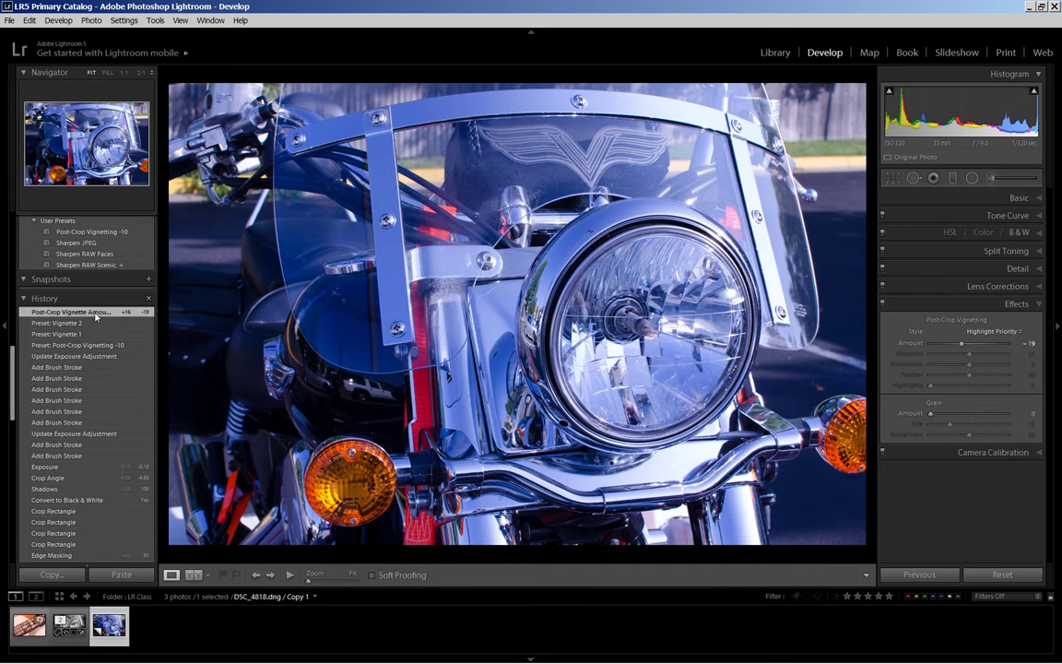